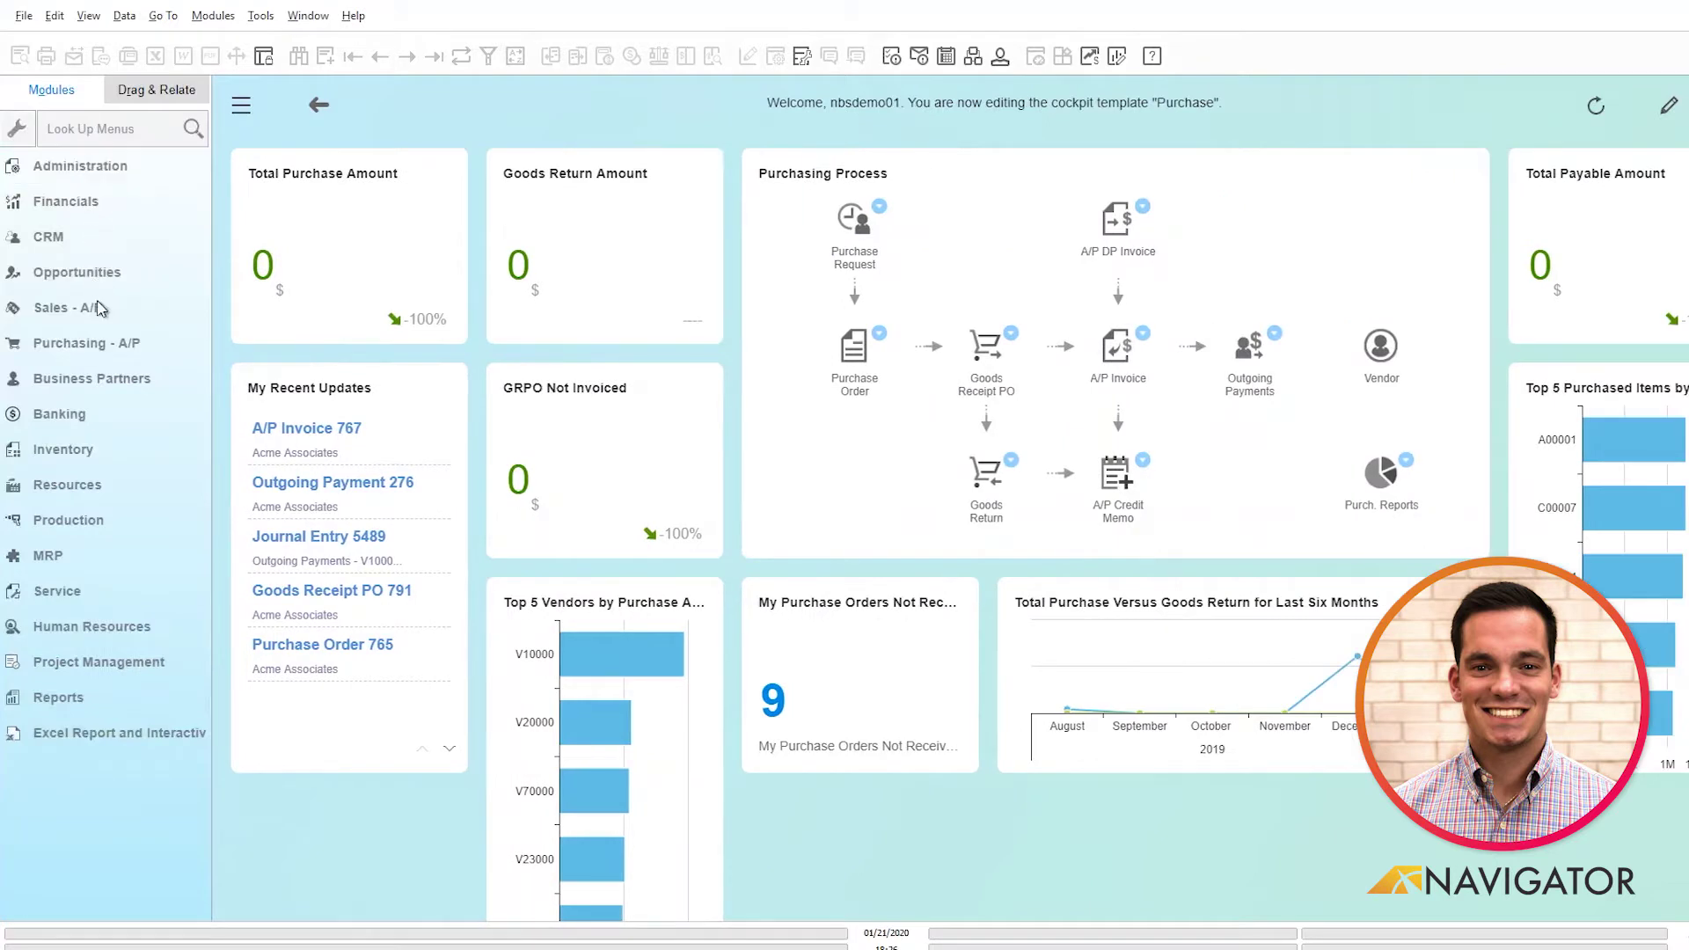
Expand Purchasing - A/P > Purchasing Reports to browse its reports, then collapse the list
click(102, 345)
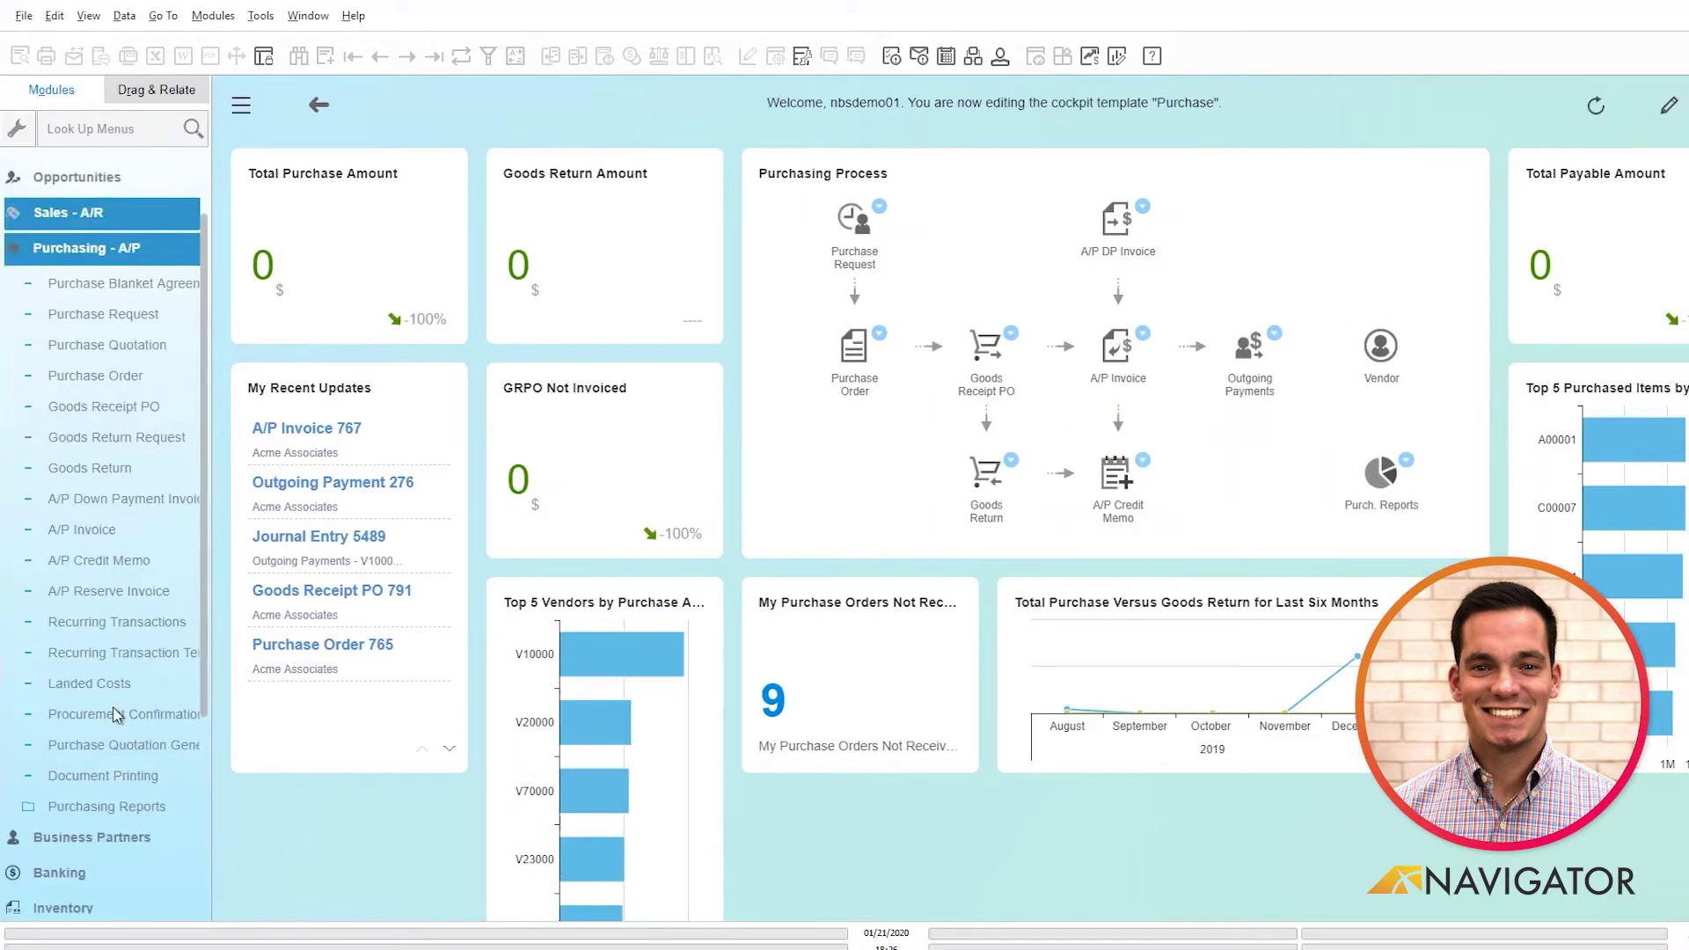
click(114, 730)
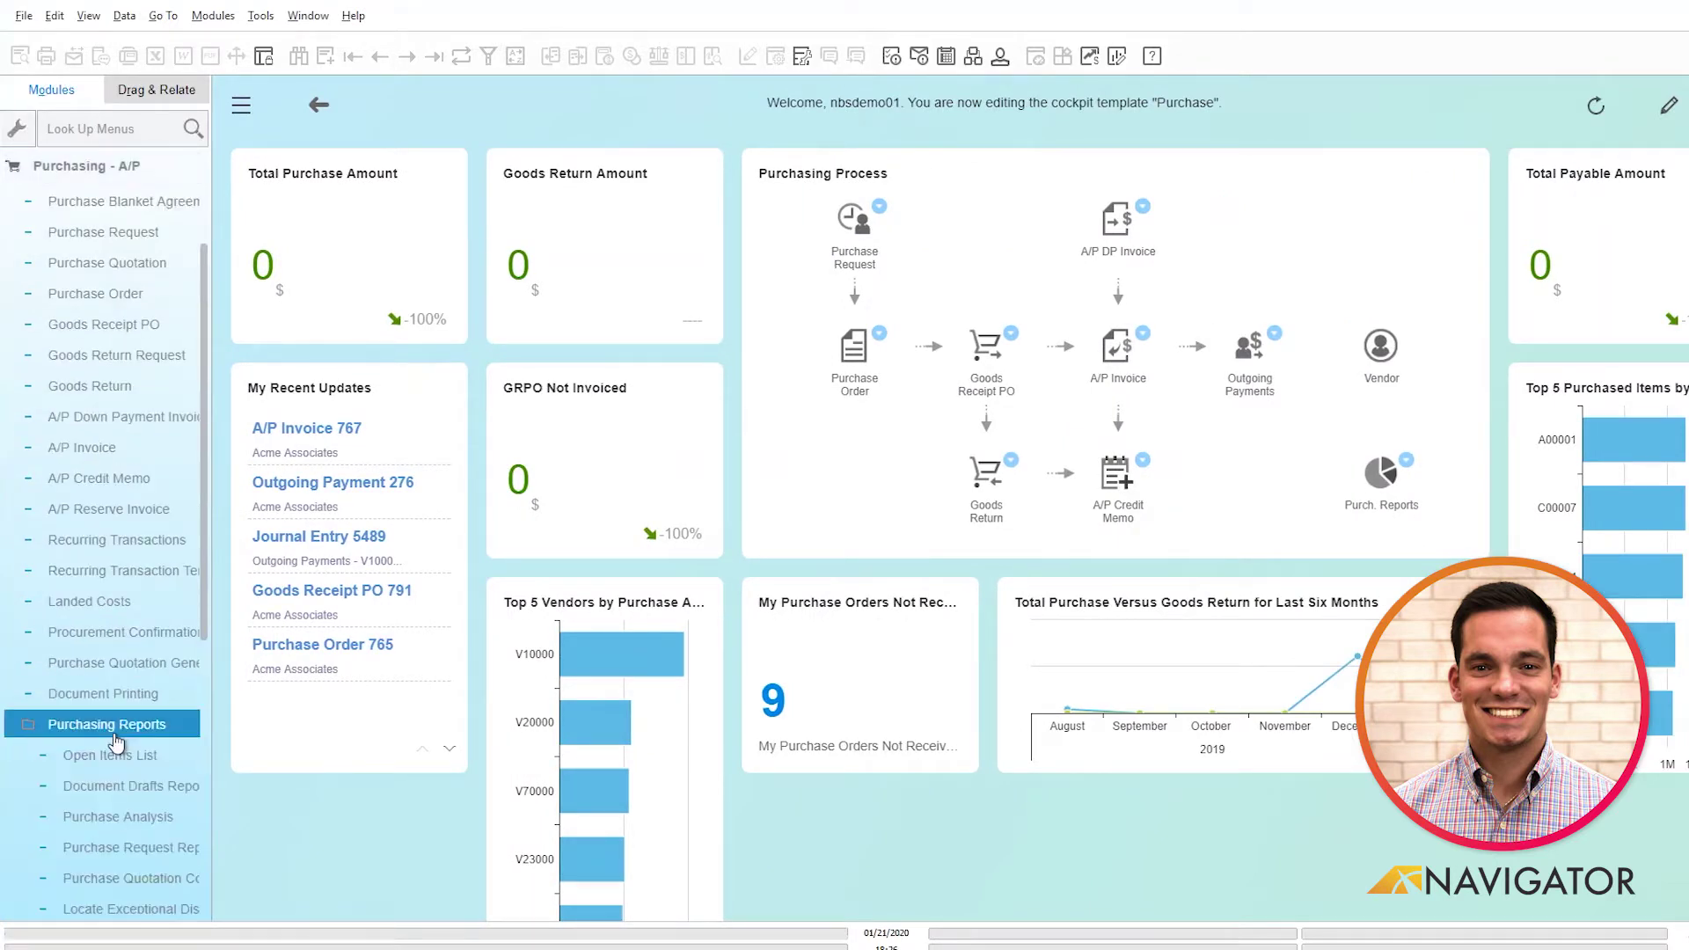
scroll(121, 703, down, 1)
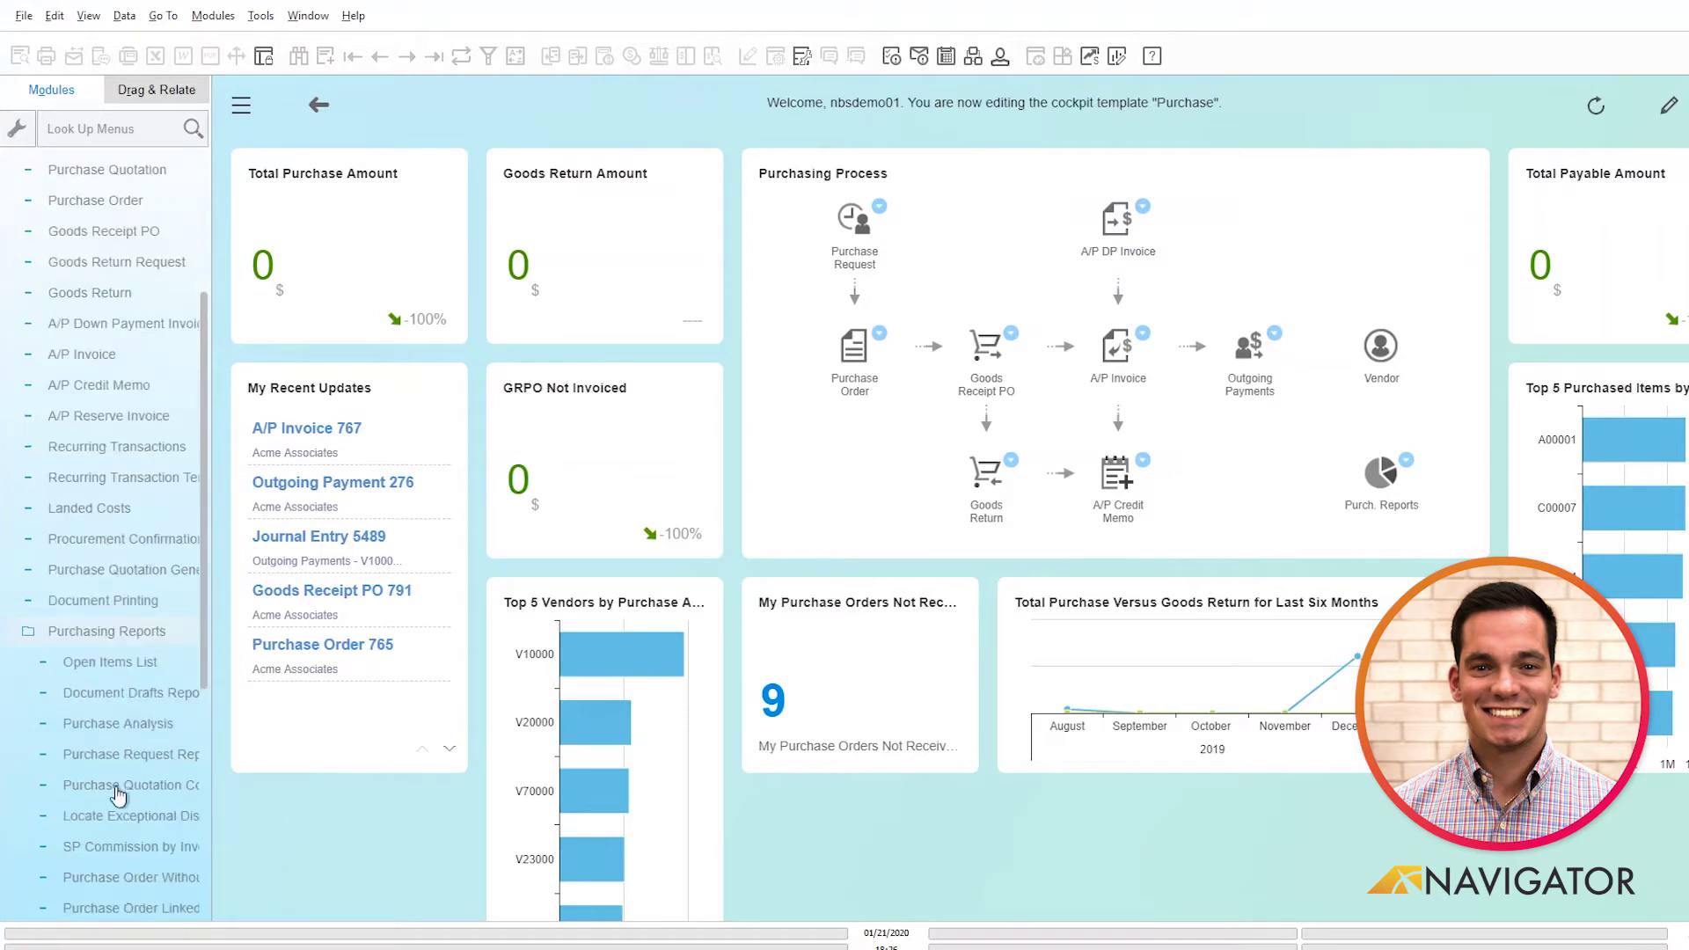
click(110, 816)
click(151, 632)
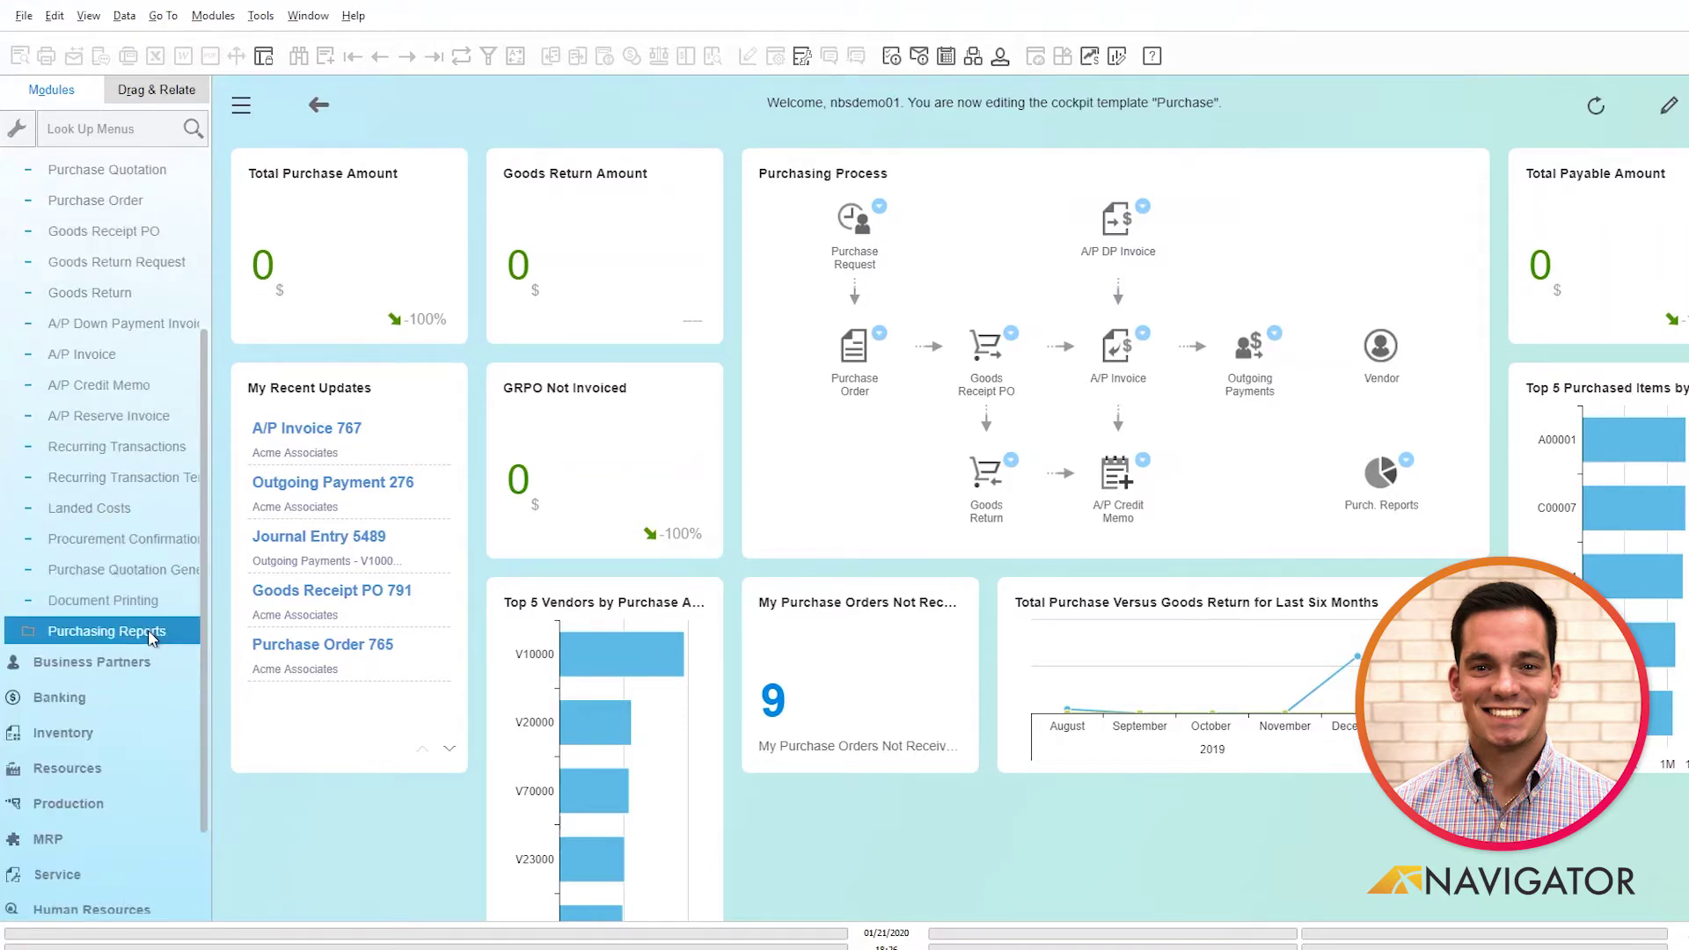
Expand Reports > Sales and Purchasing and select the purchase request and Purchase Analysis entries
scroll(141, 660, down, 2)
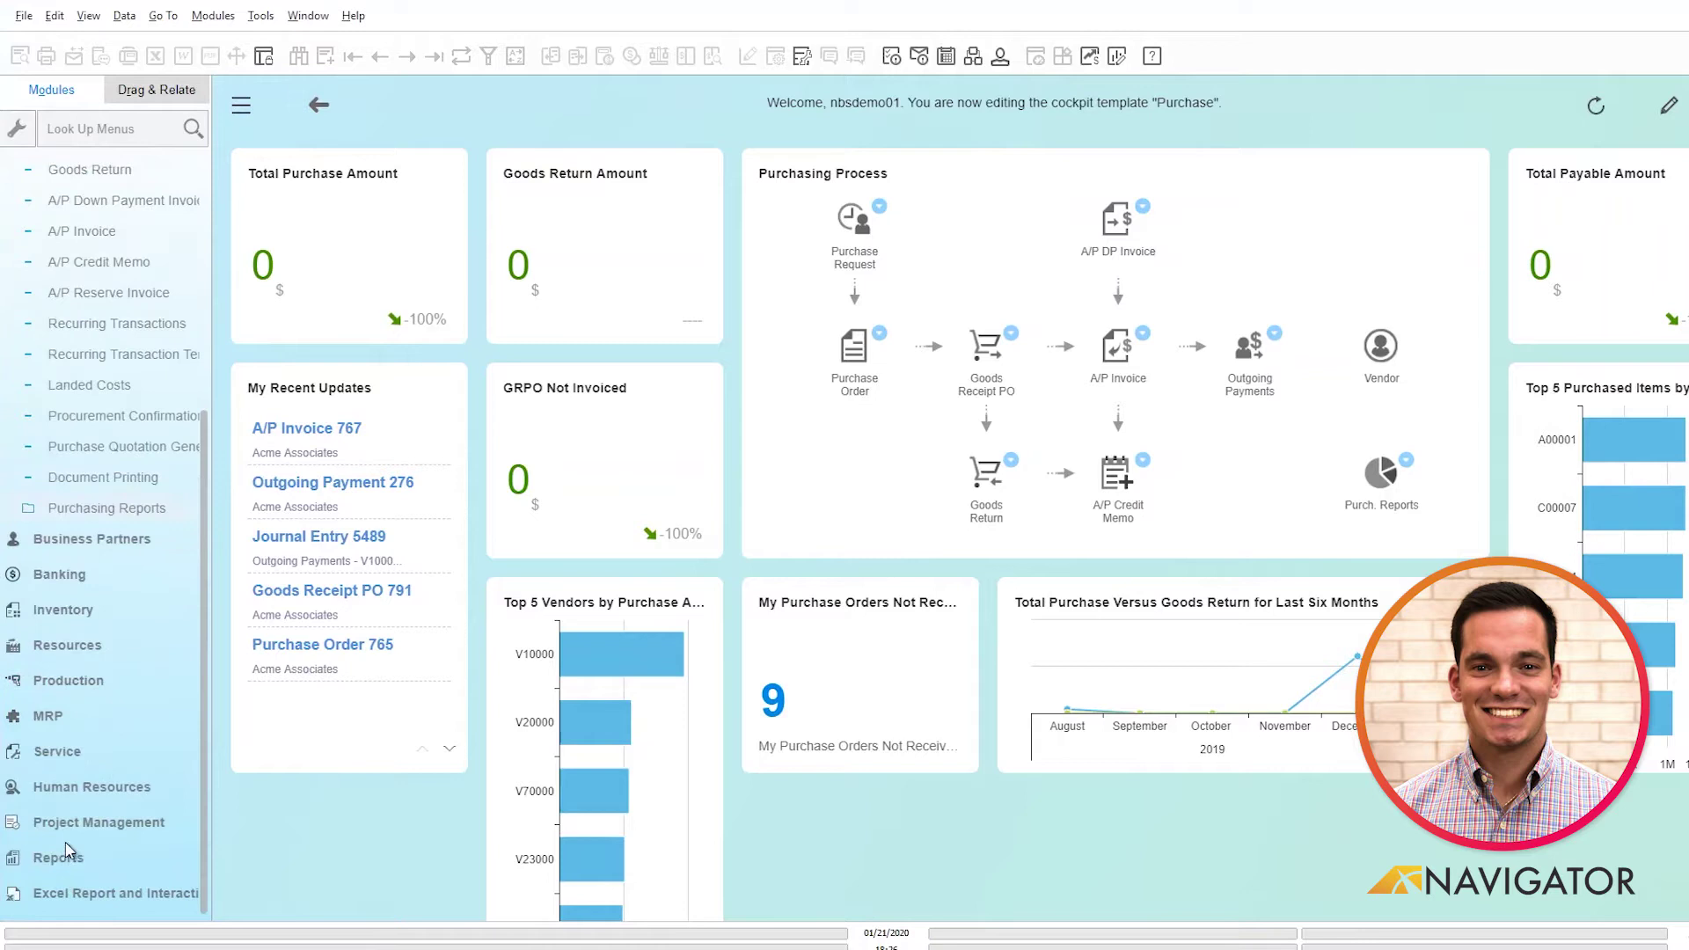
click(69, 864)
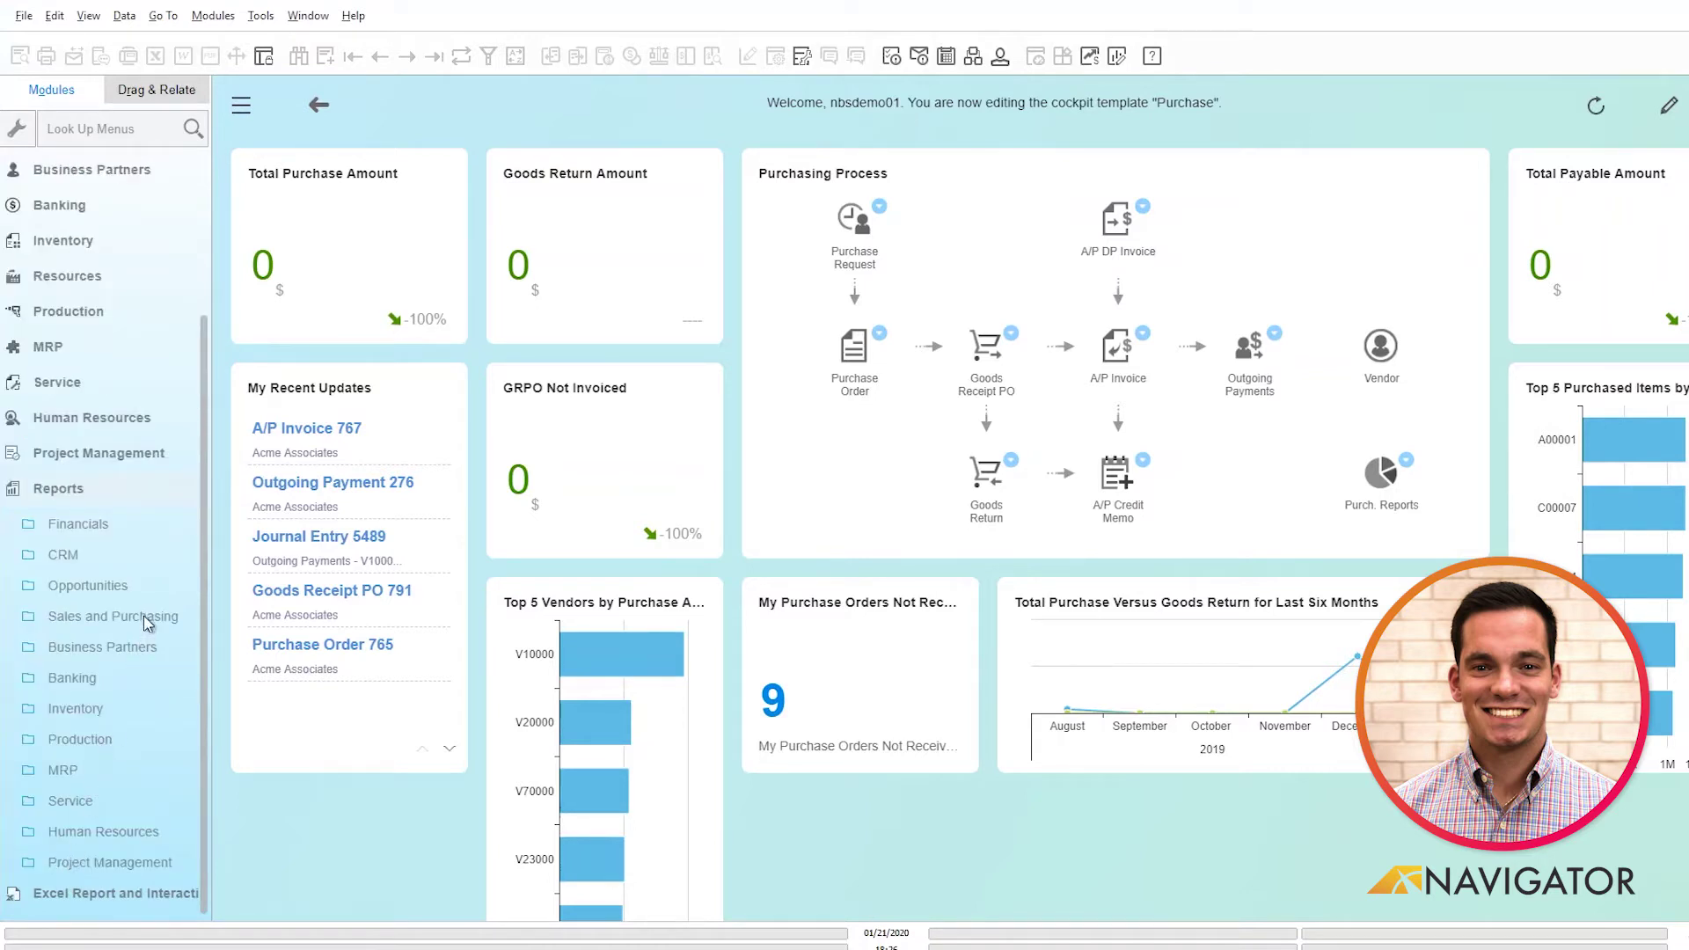
click(146, 623)
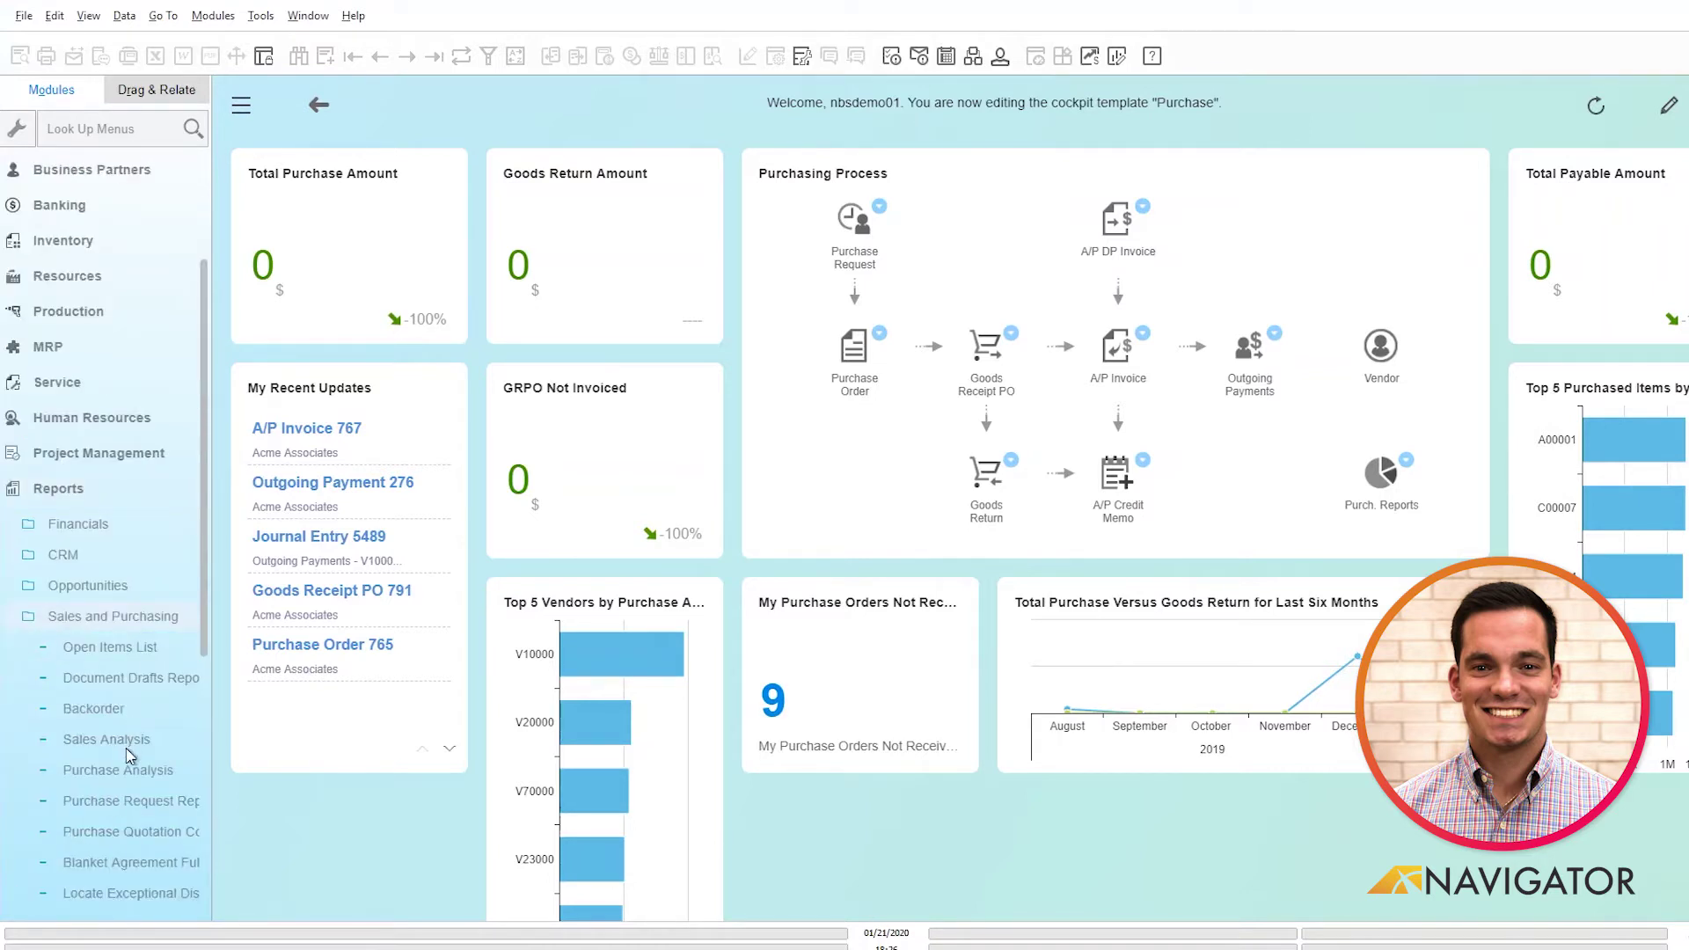
click(127, 803)
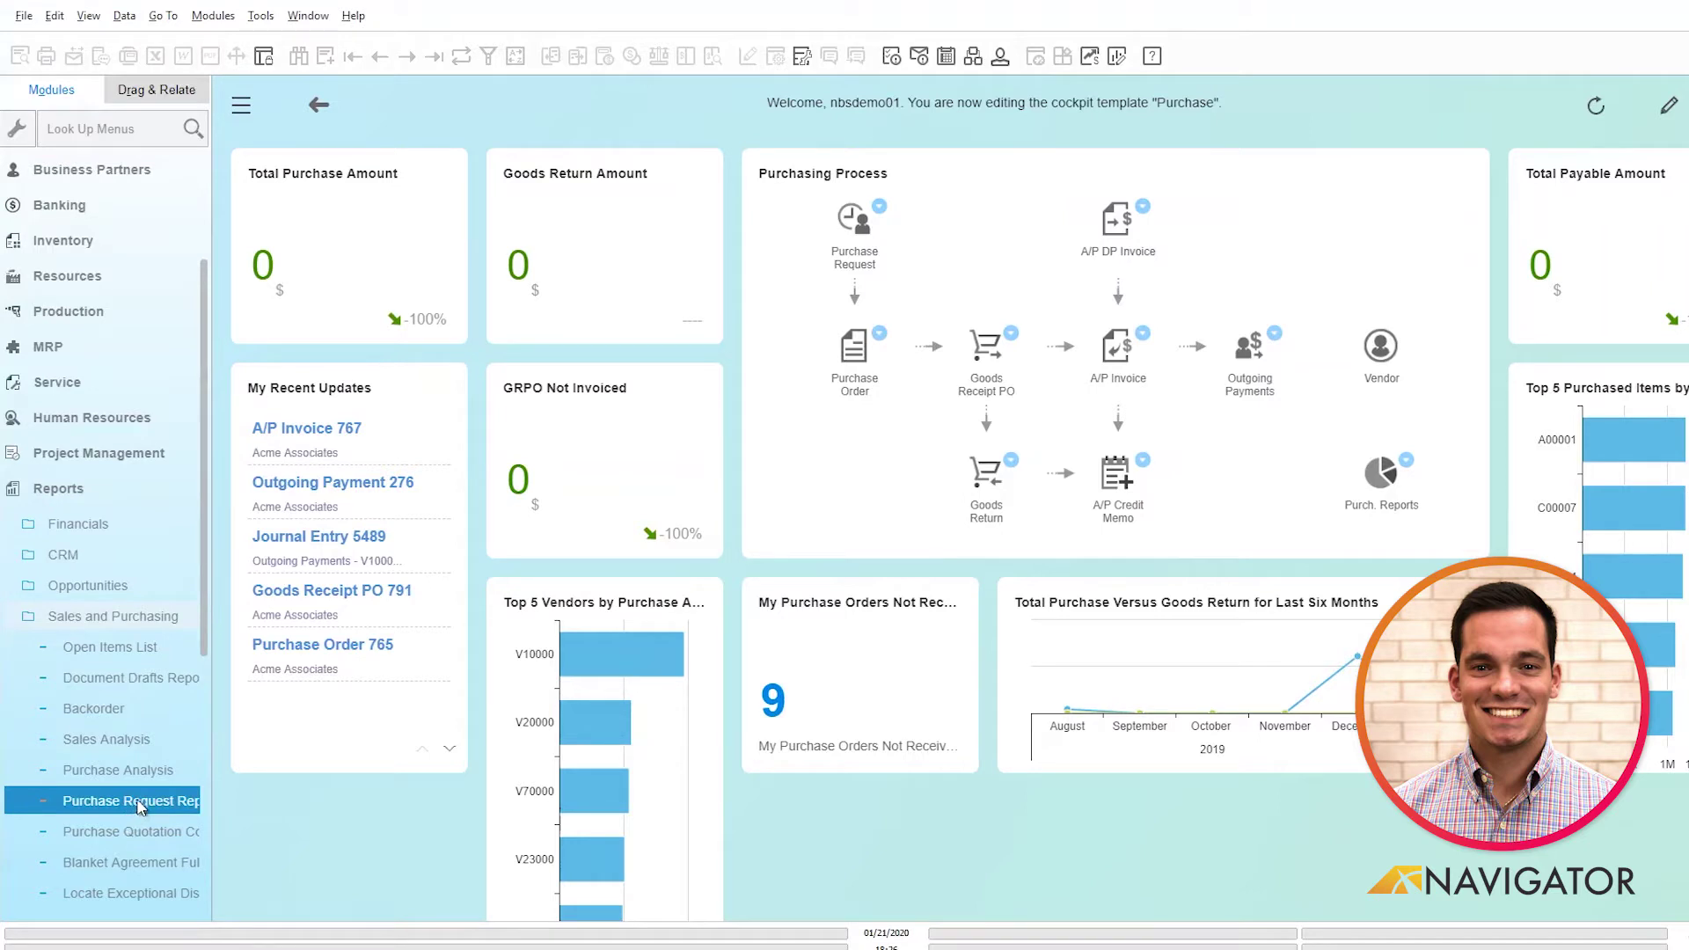
click(123, 771)
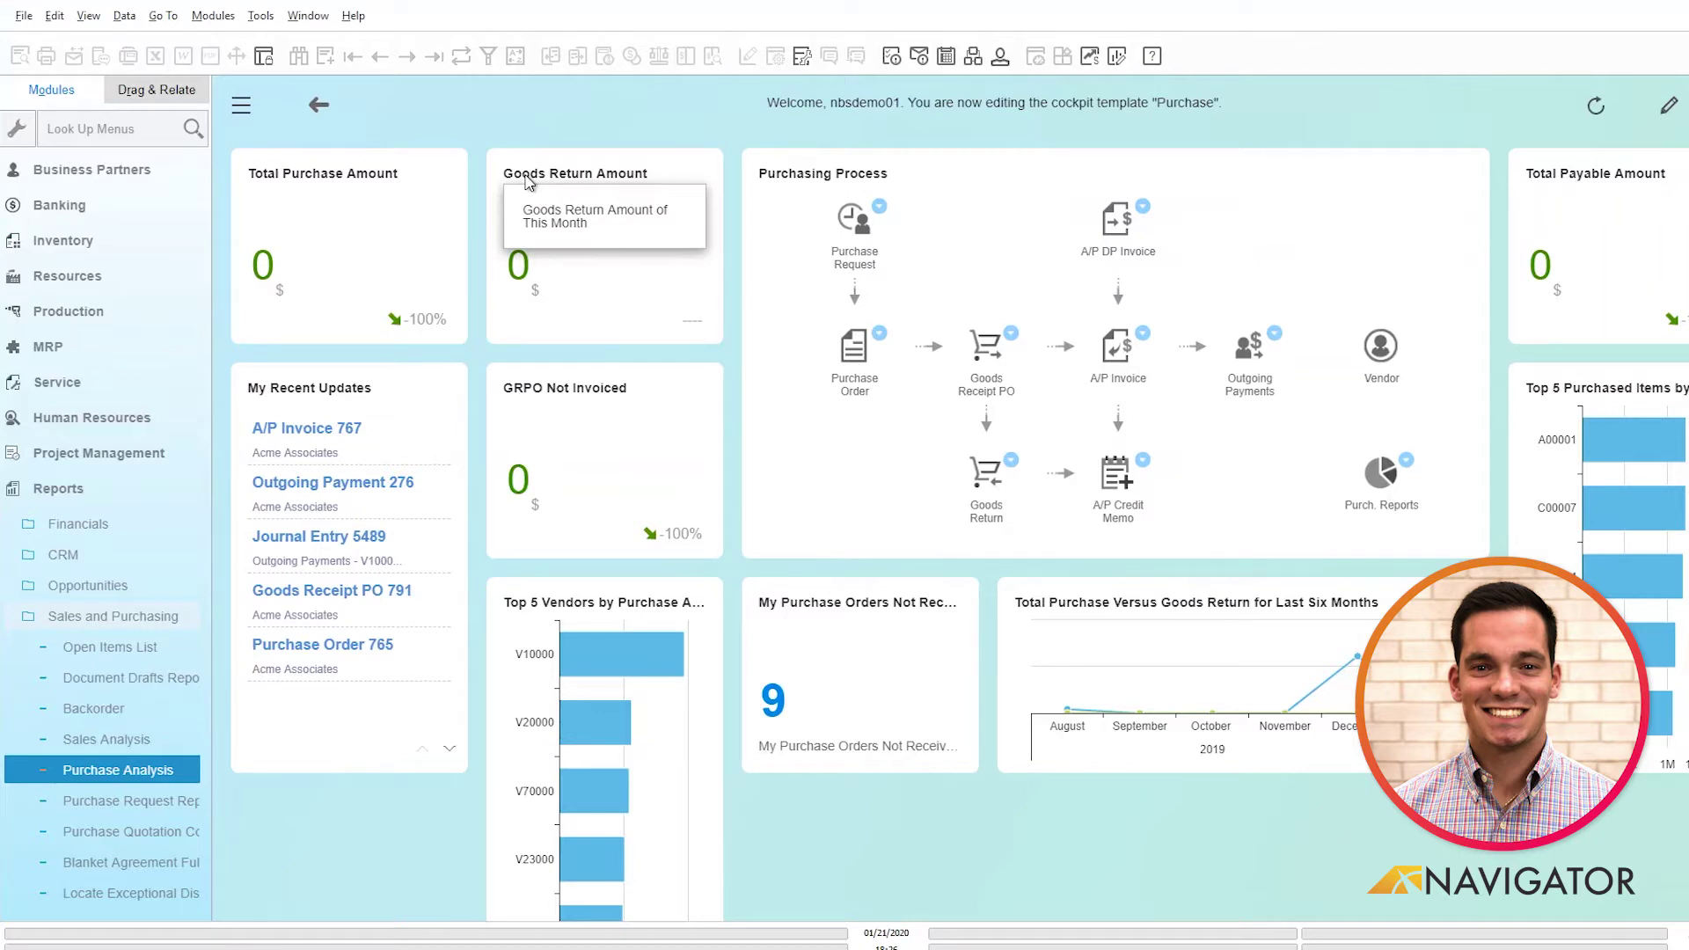
Show the Open Items List for A/P Invoices and open invoice 753 for Acme Associates
click(1405, 463)
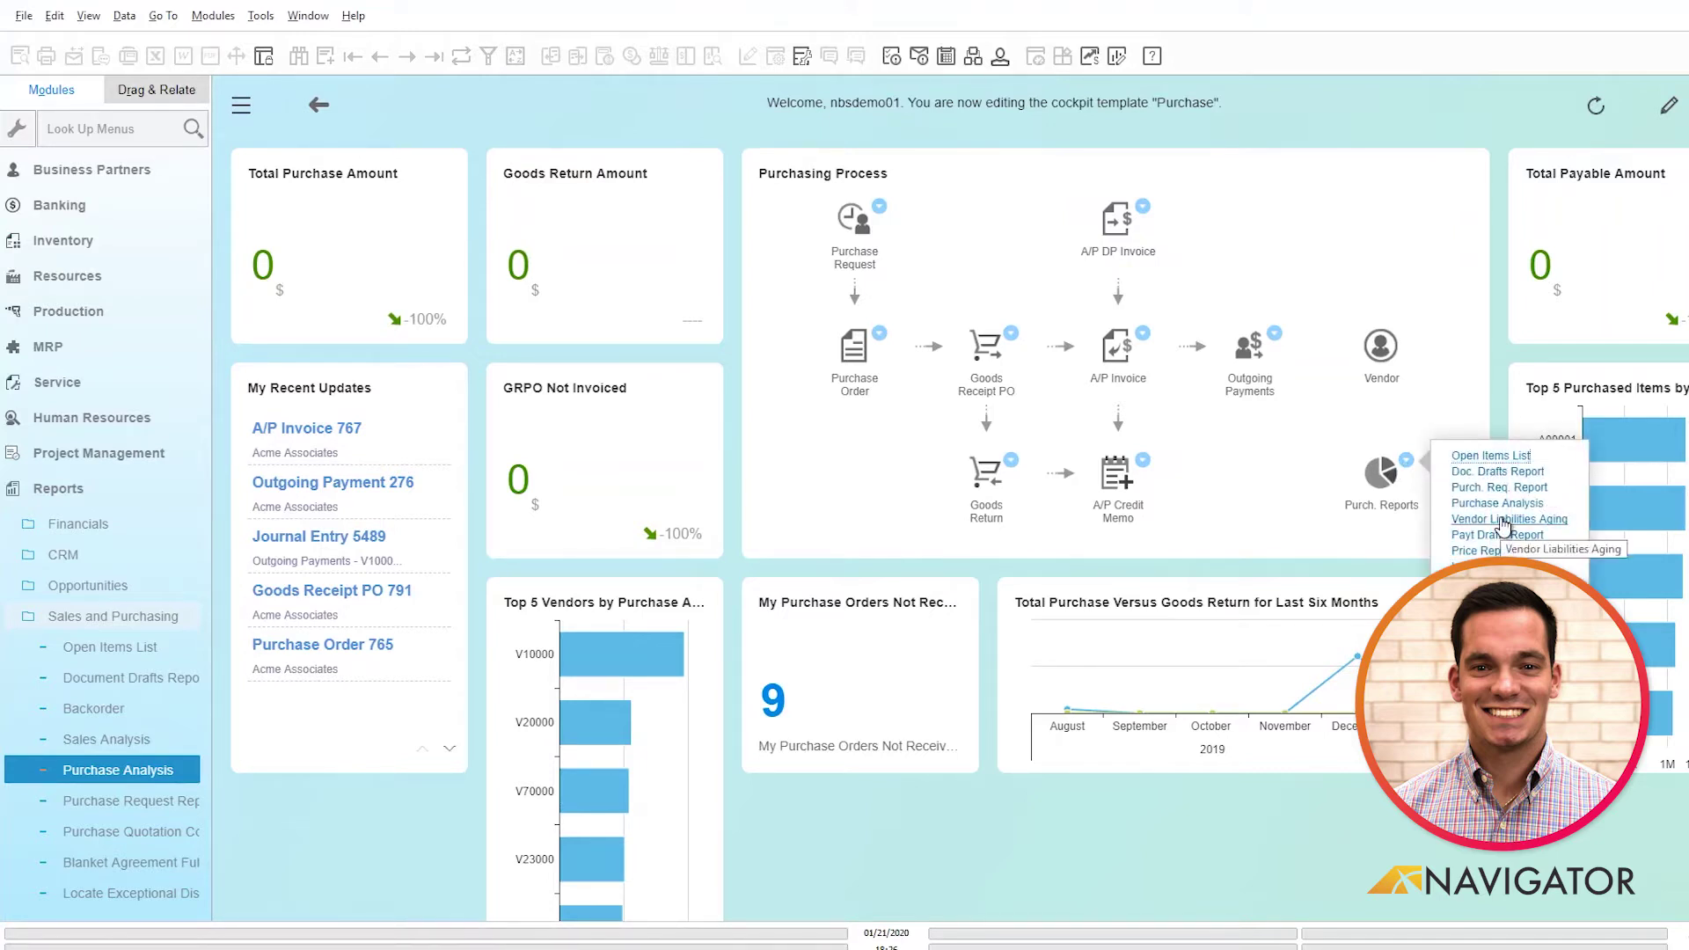
click(1487, 458)
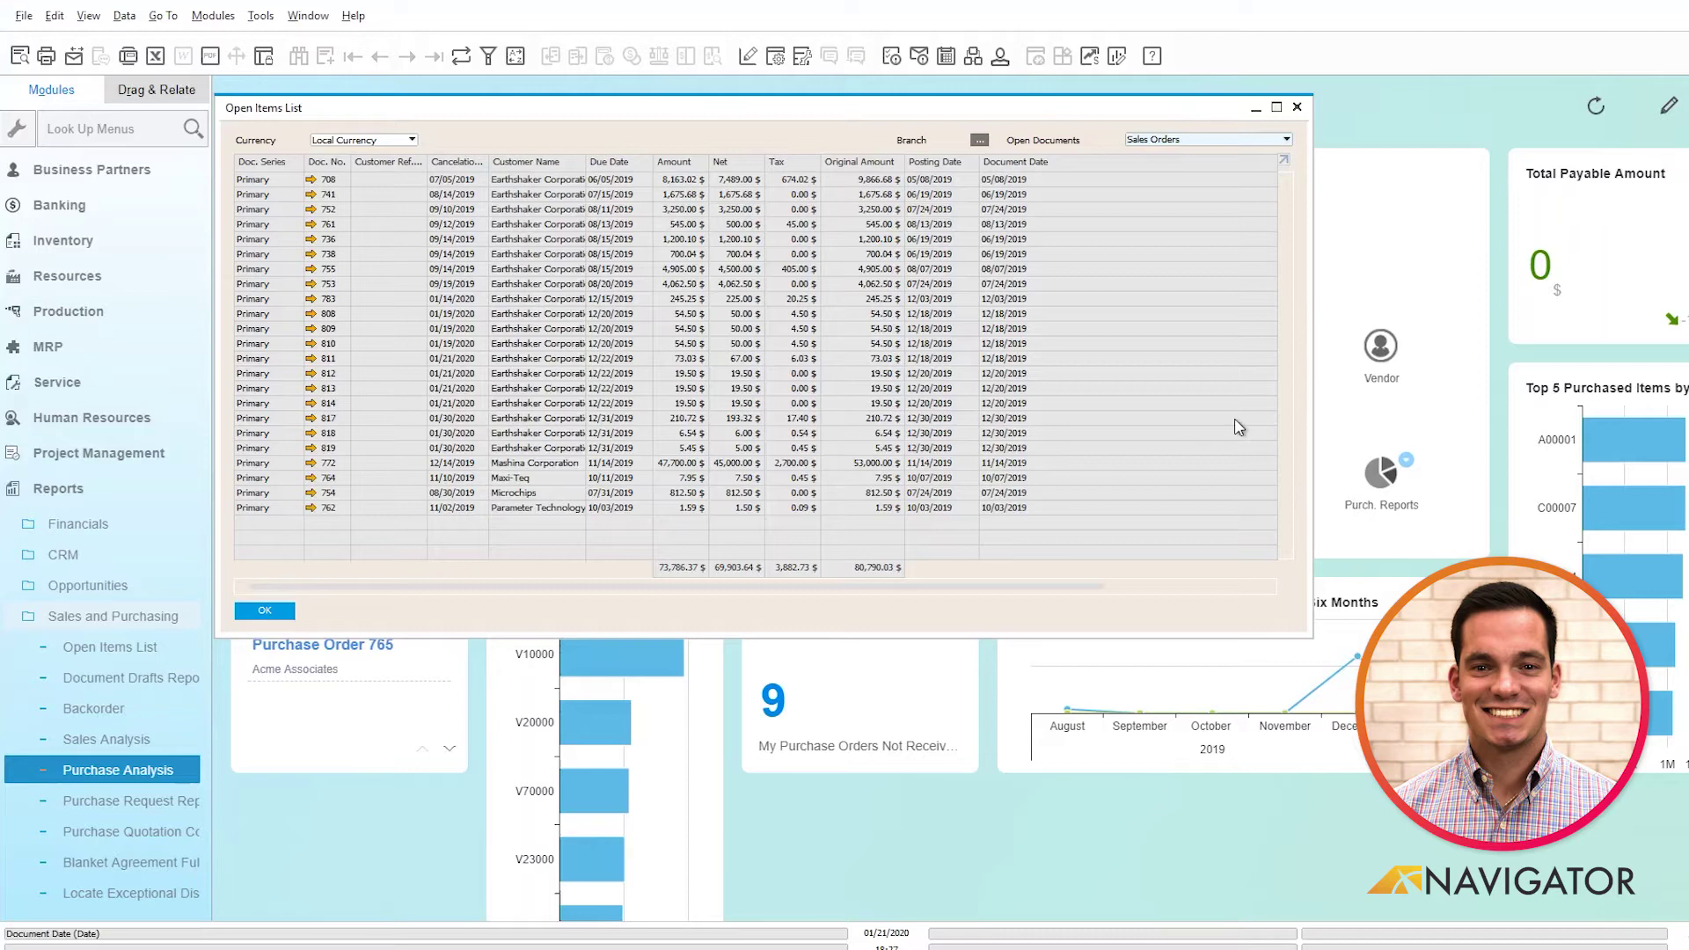
click(1212, 140)
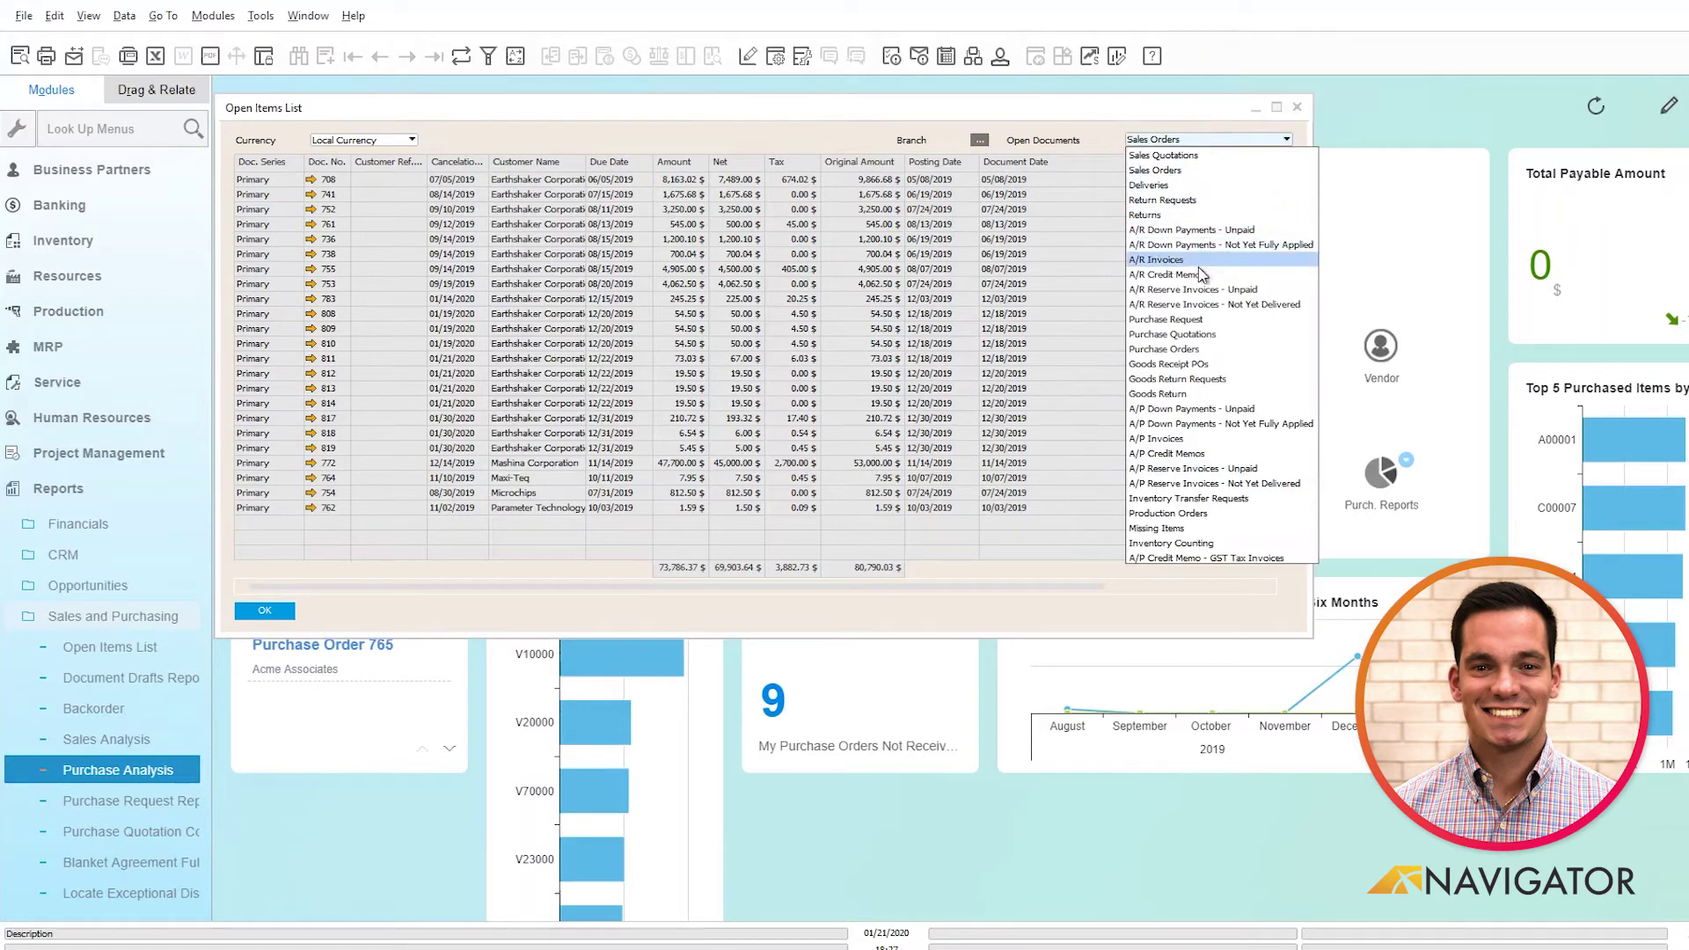
click(1181, 440)
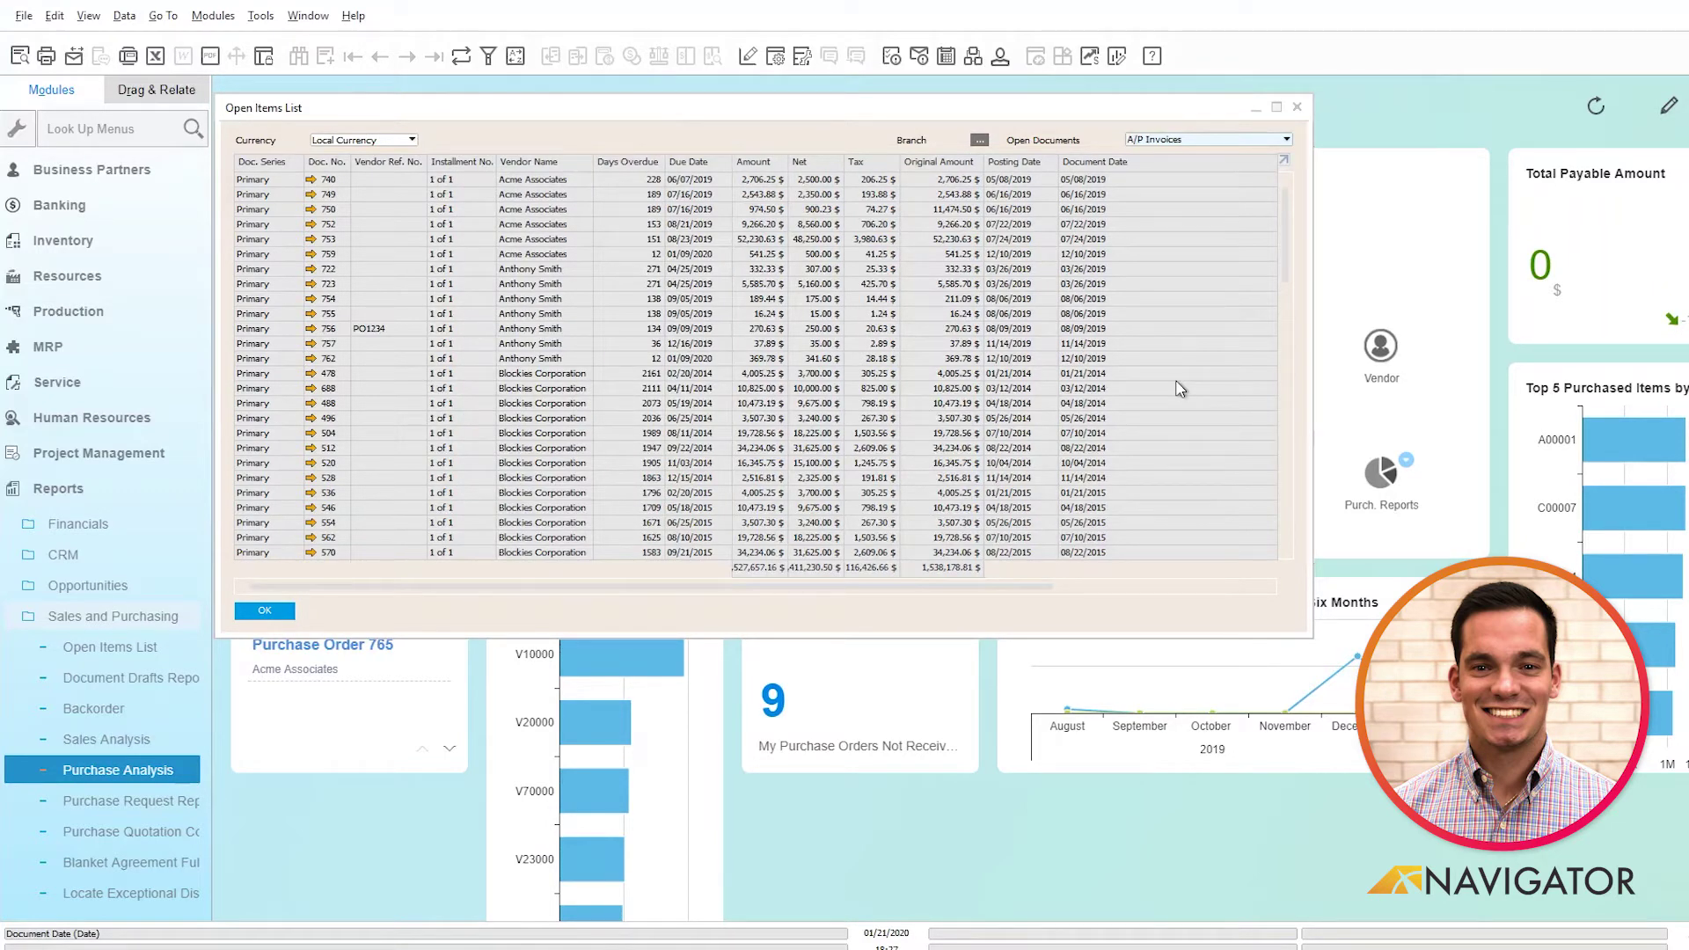
click(310, 240)
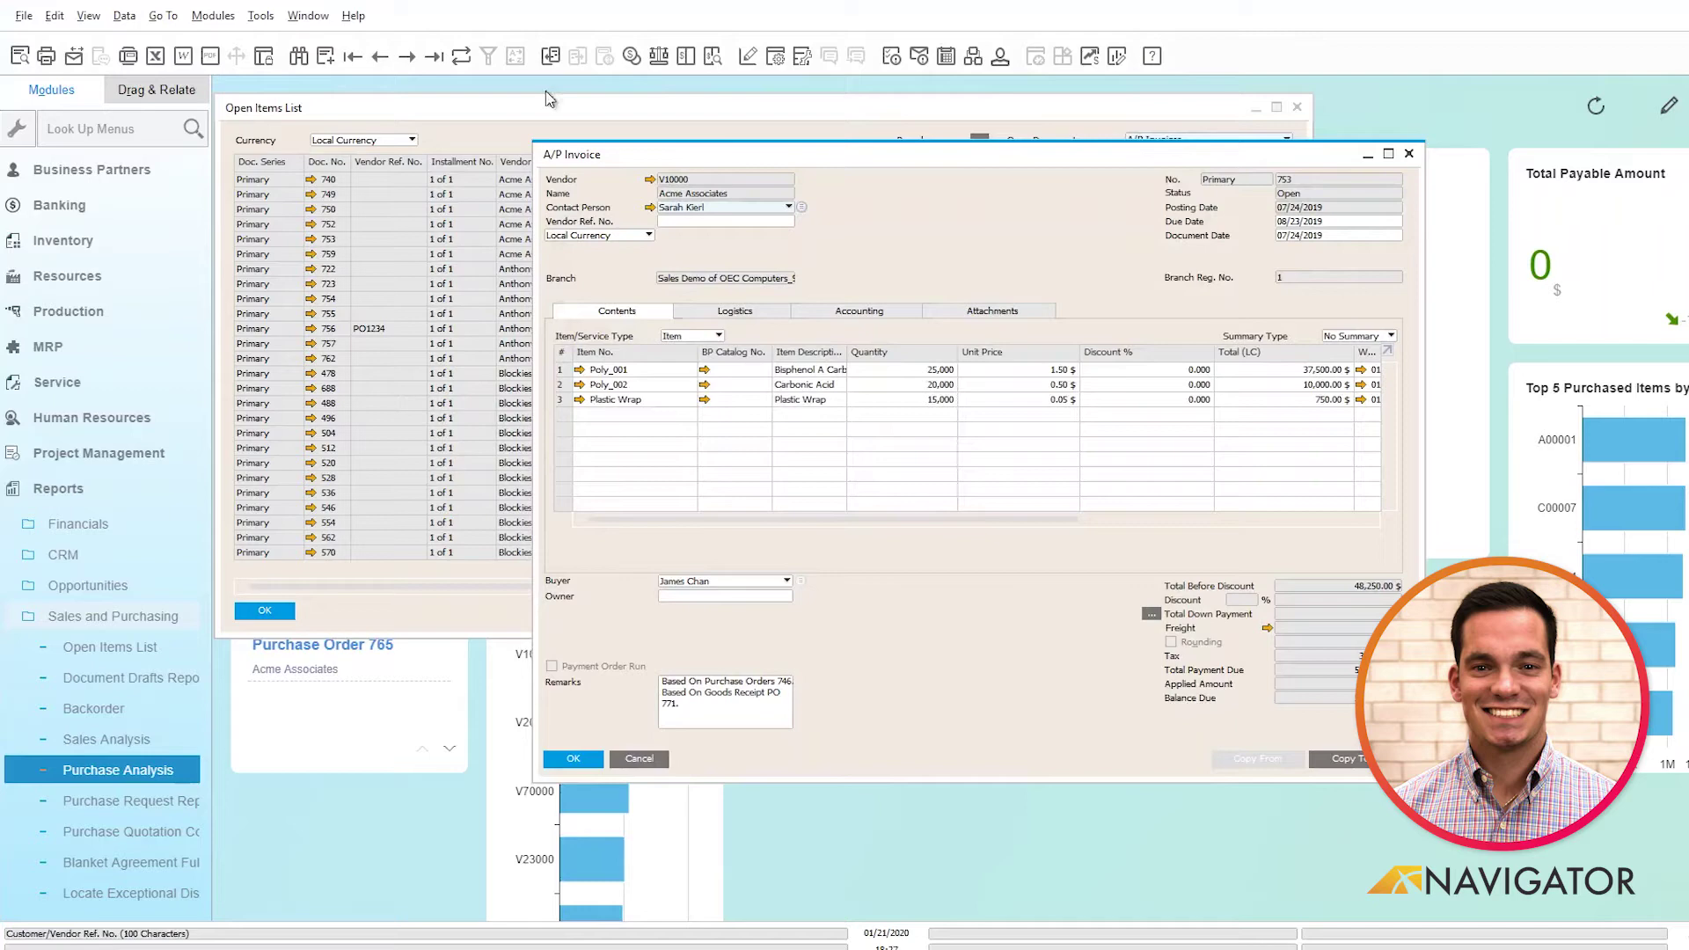
Close A/P invoice 753 to return to the open A/P invoices list
click(1410, 155)
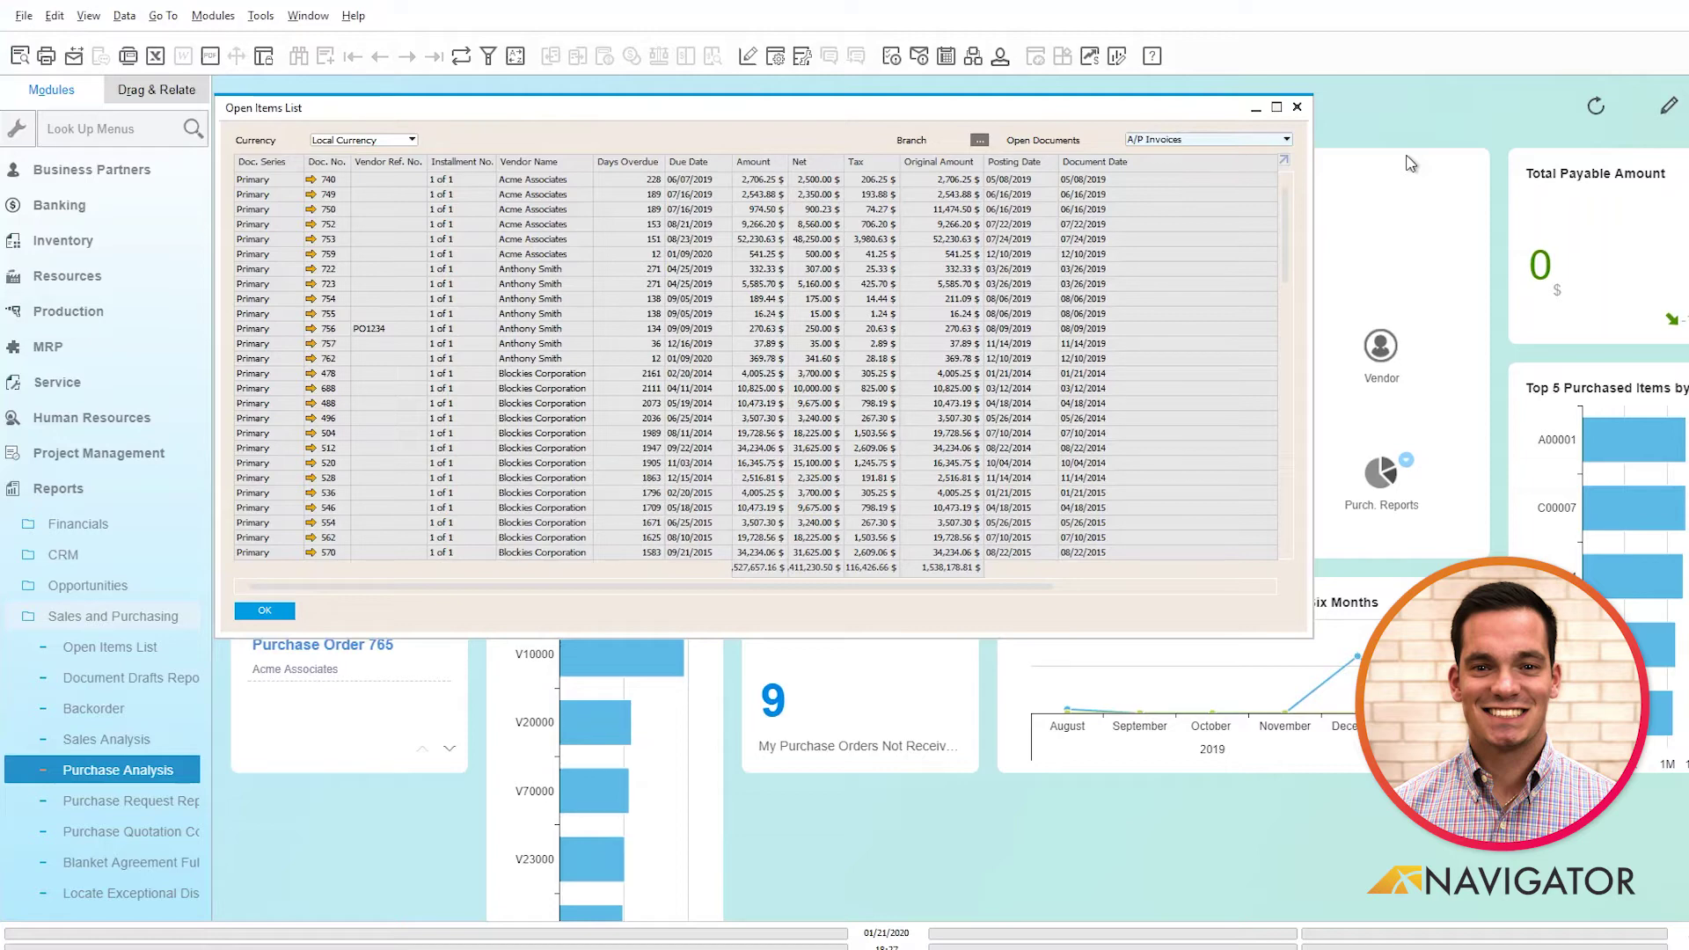
List open Goods Receipt POs, open PO 407, and copy it to an A/P invoice
click(1286, 139)
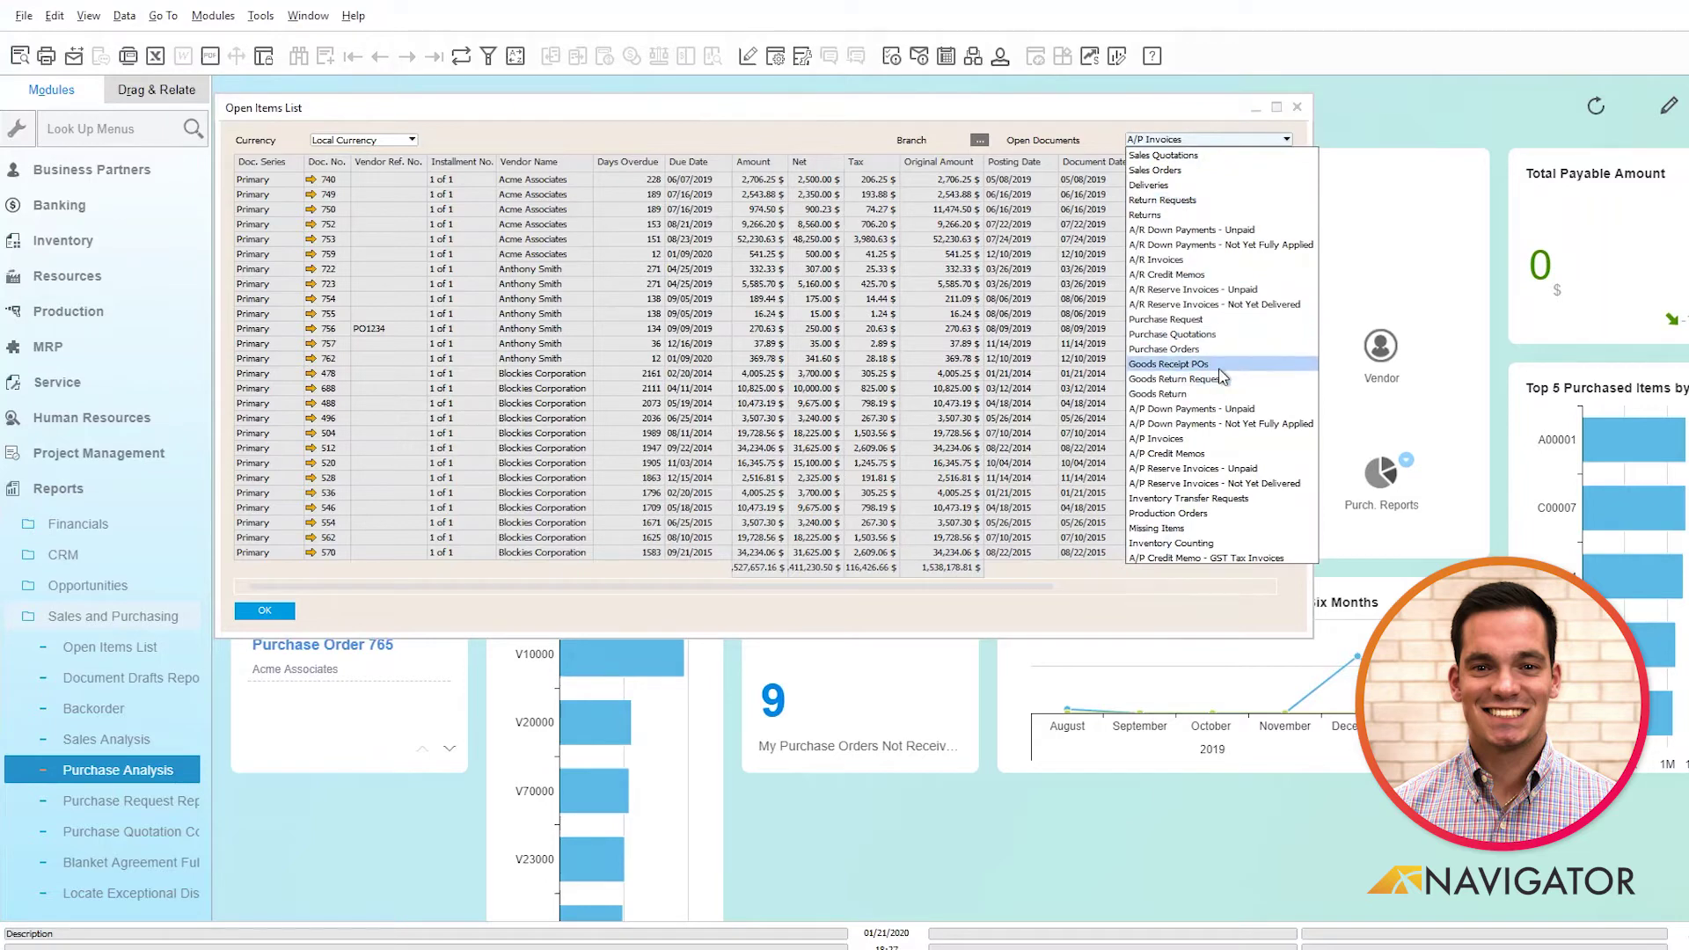
click(1170, 363)
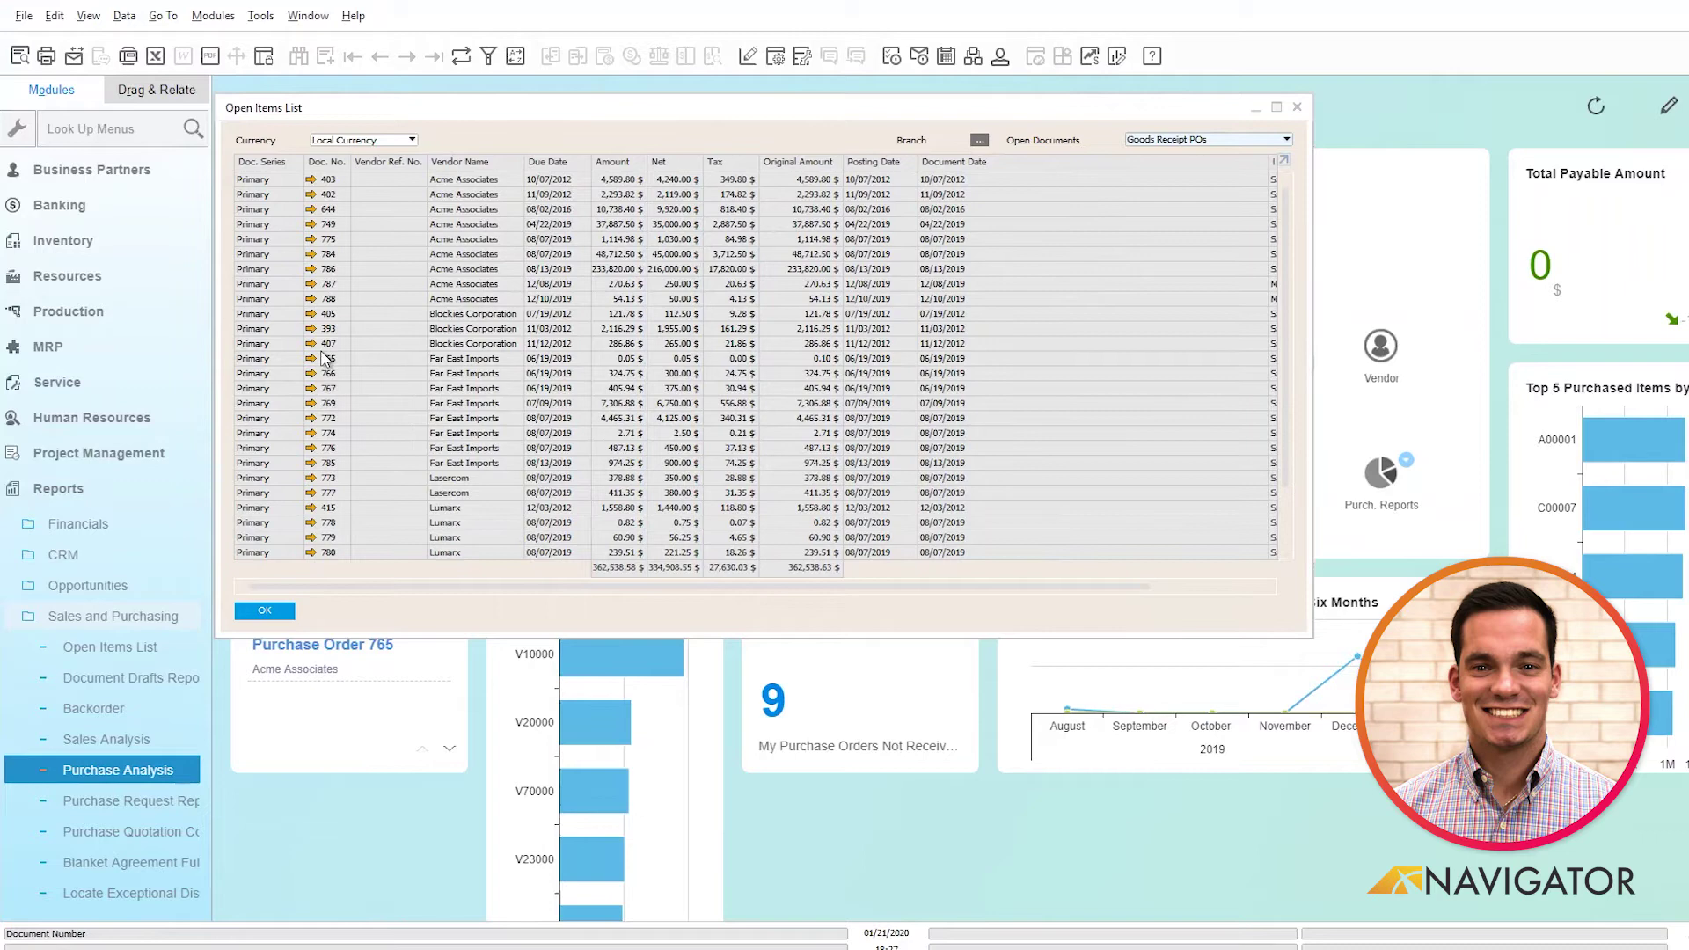
click(767, 354)
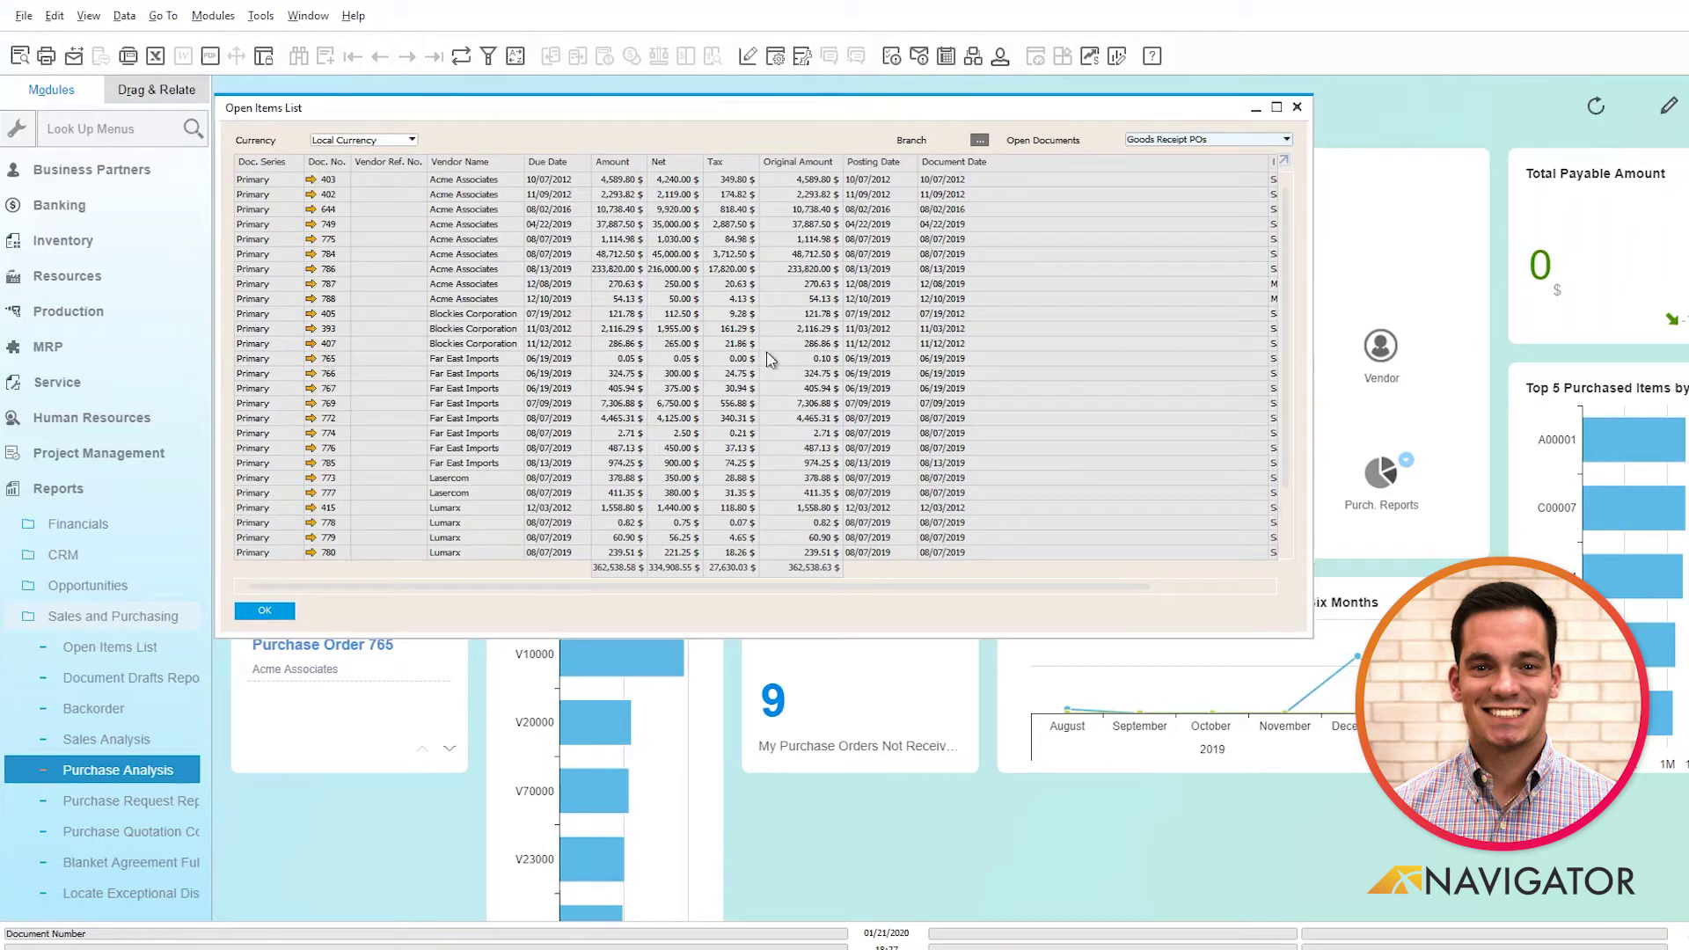
double_click(813, 363)
click(1308, 704)
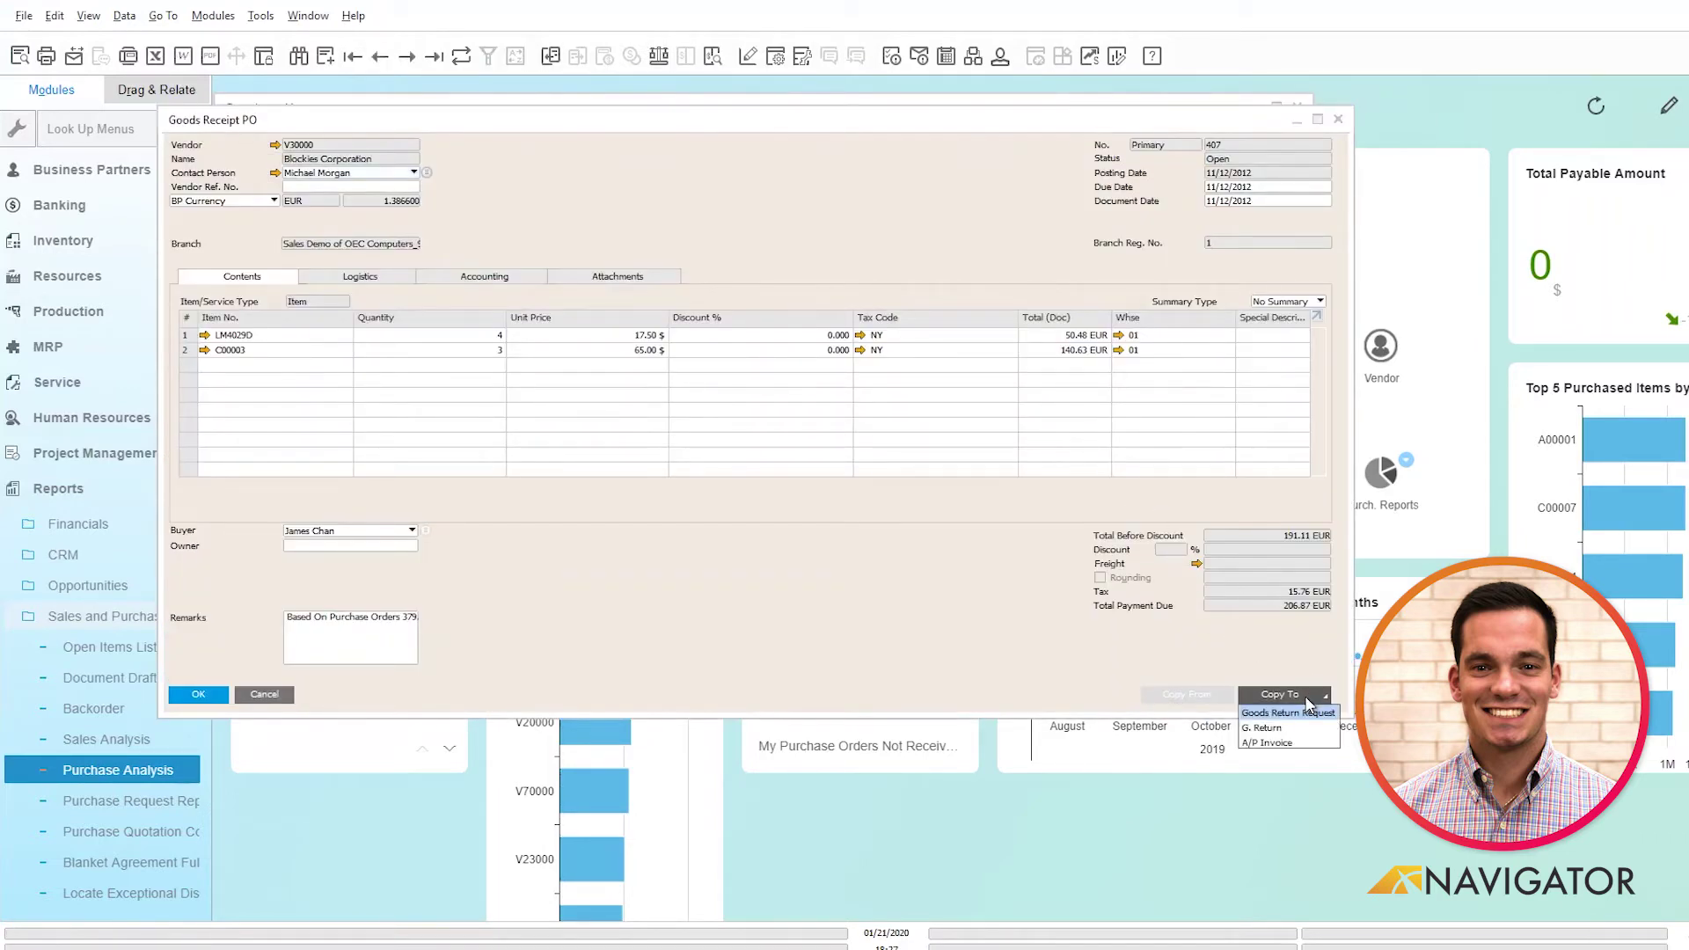
click(1283, 744)
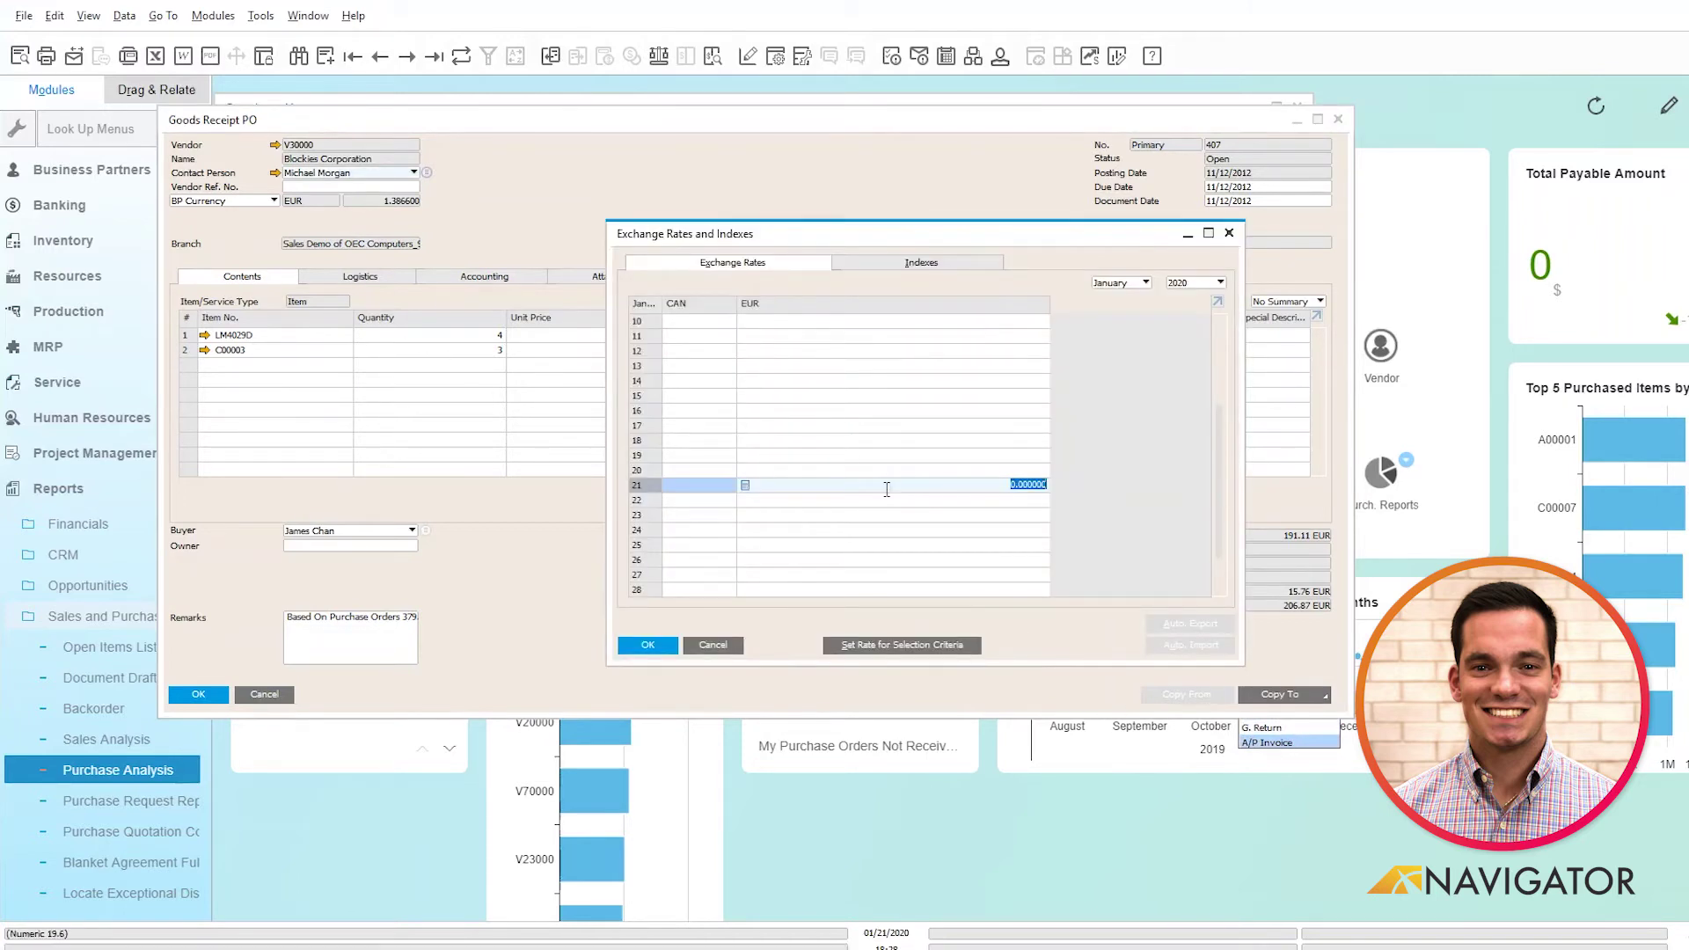
Enter day-21 exchange rates CAN 0.74 and EUR 1.13, save them, and create the A/P invoice
click(710, 490)
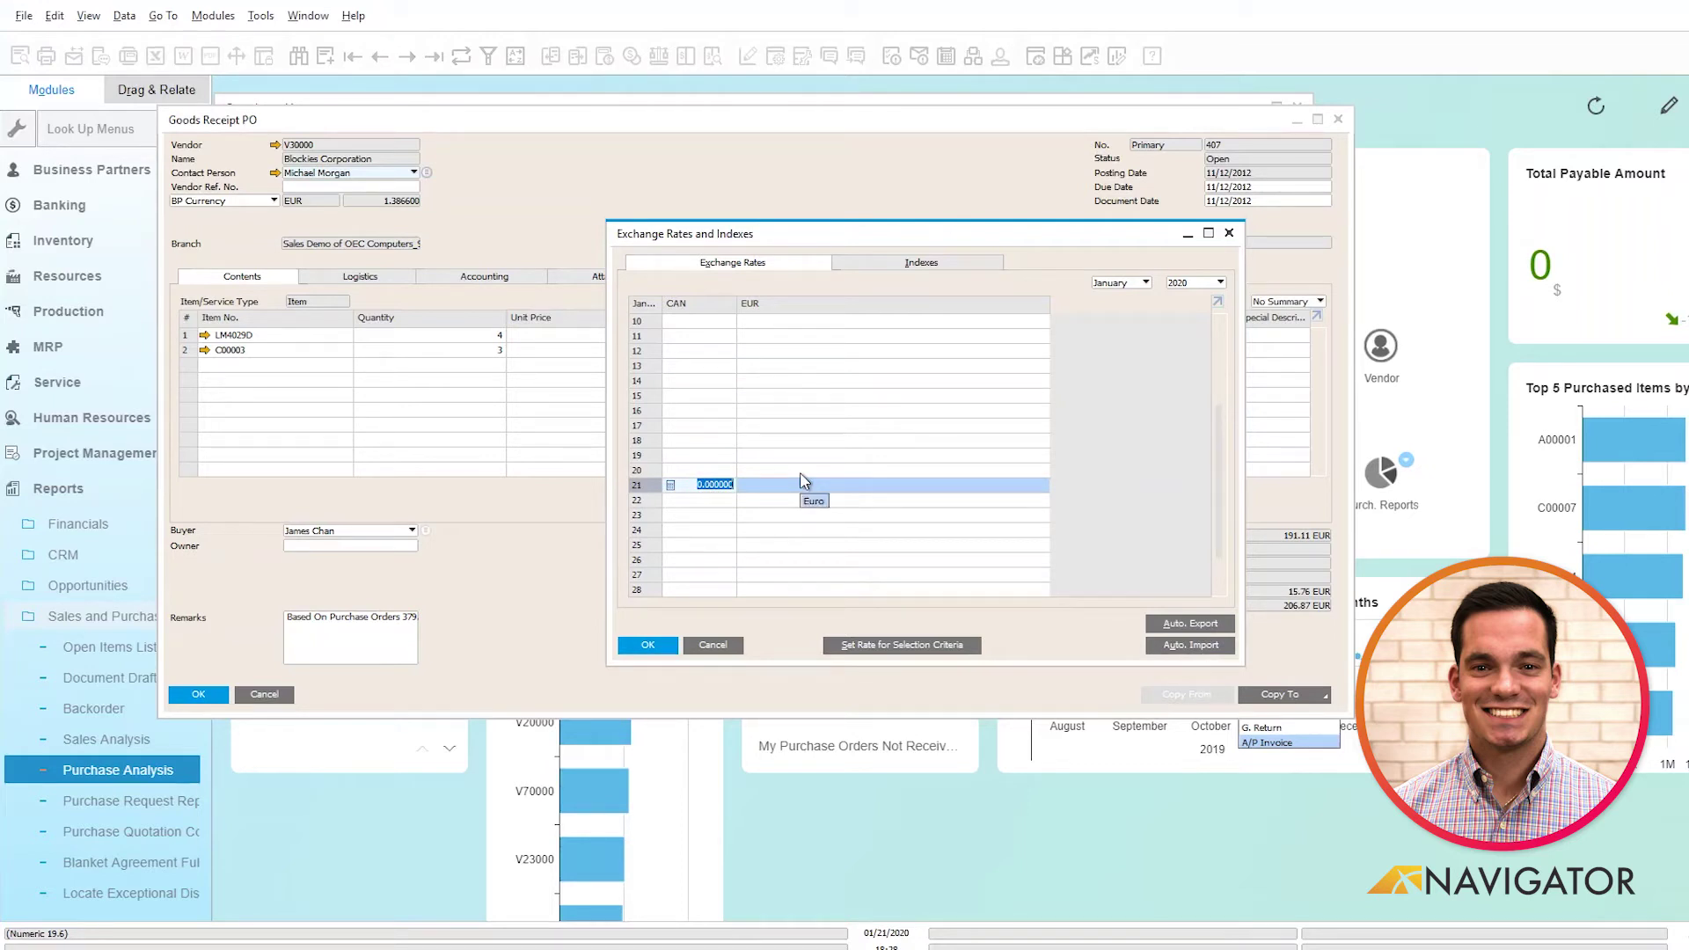
text(1)
click(786, 486)
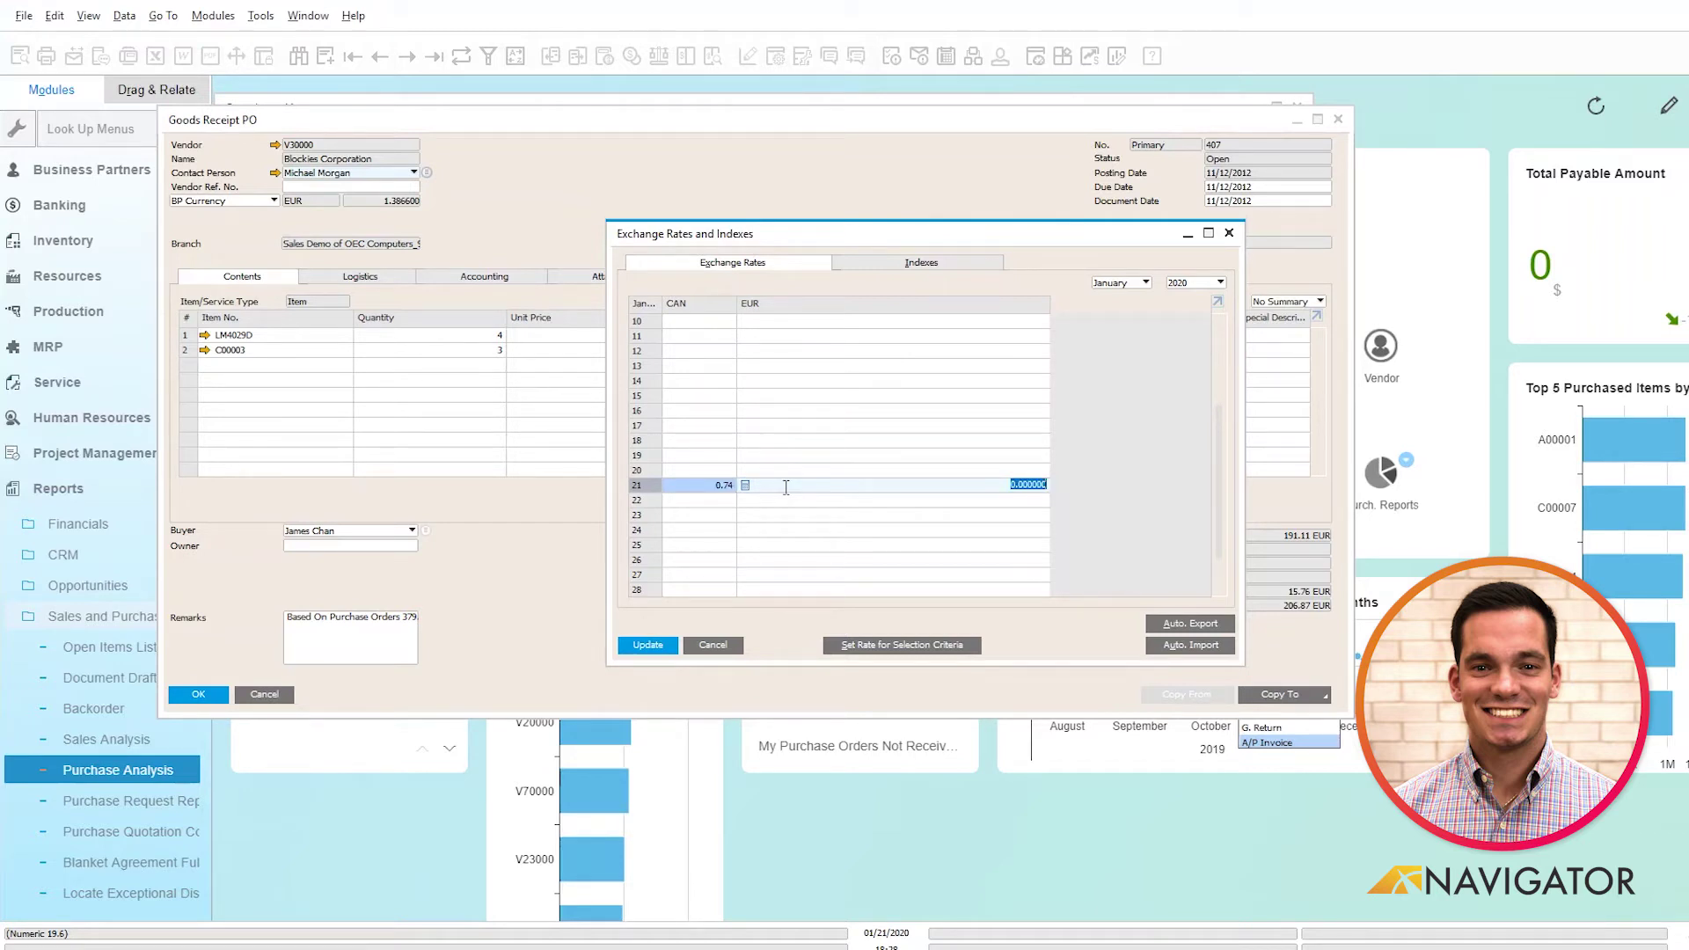
text(1.13)
click(664, 650)
click(664, 651)
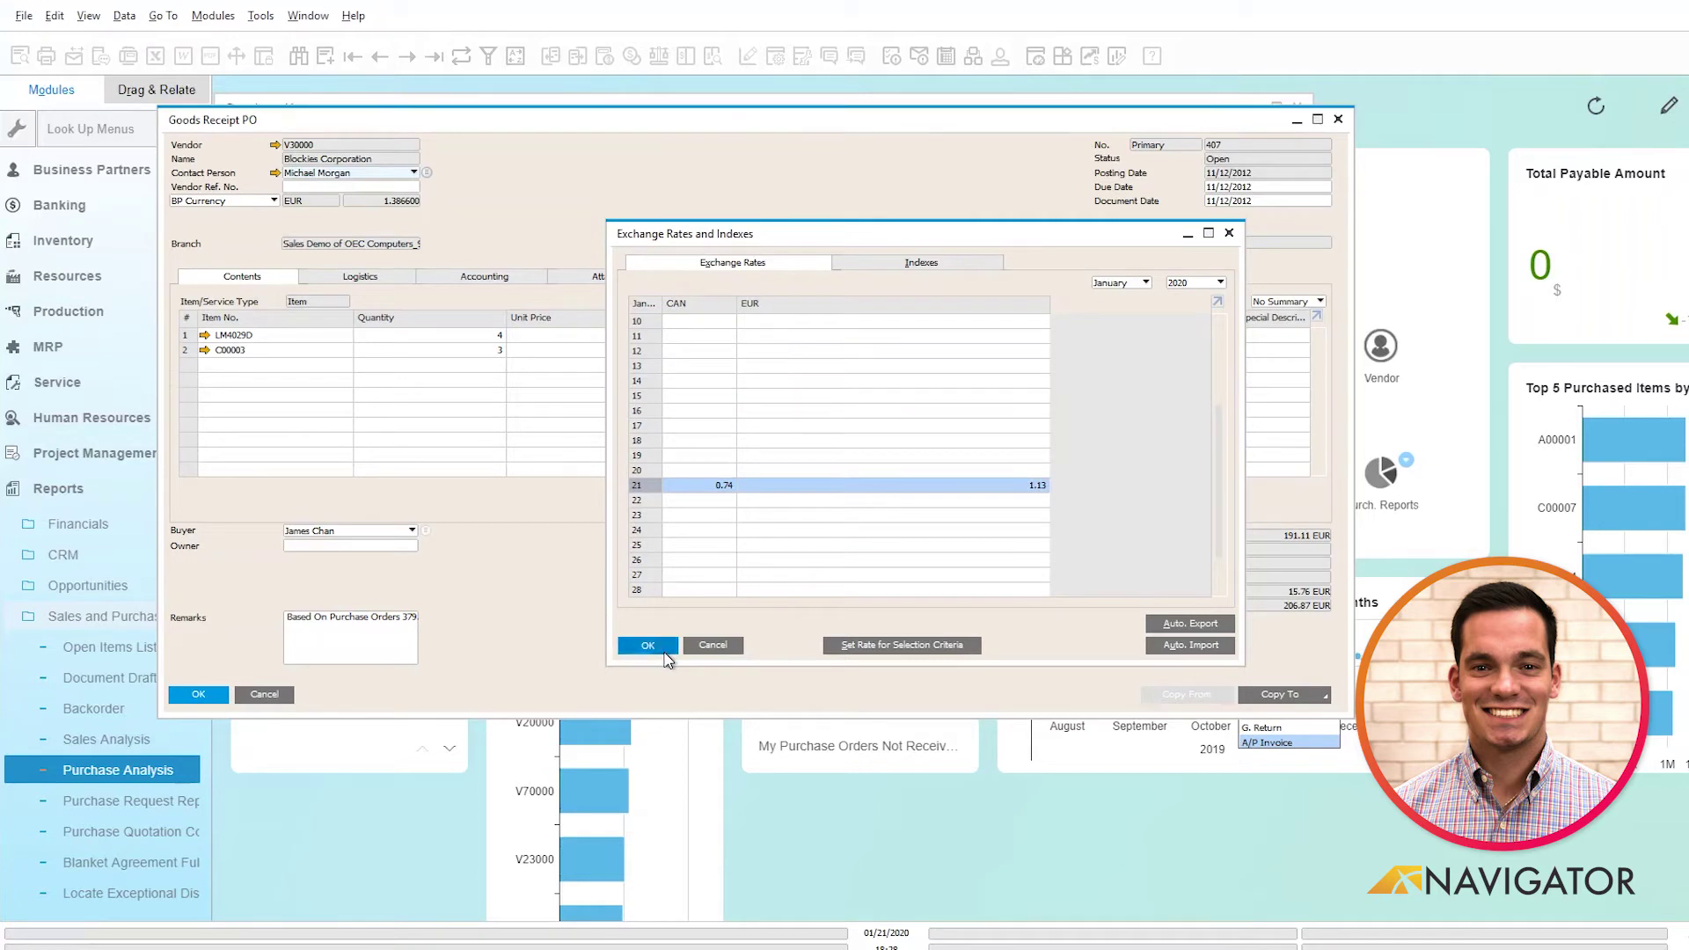
key(Return)
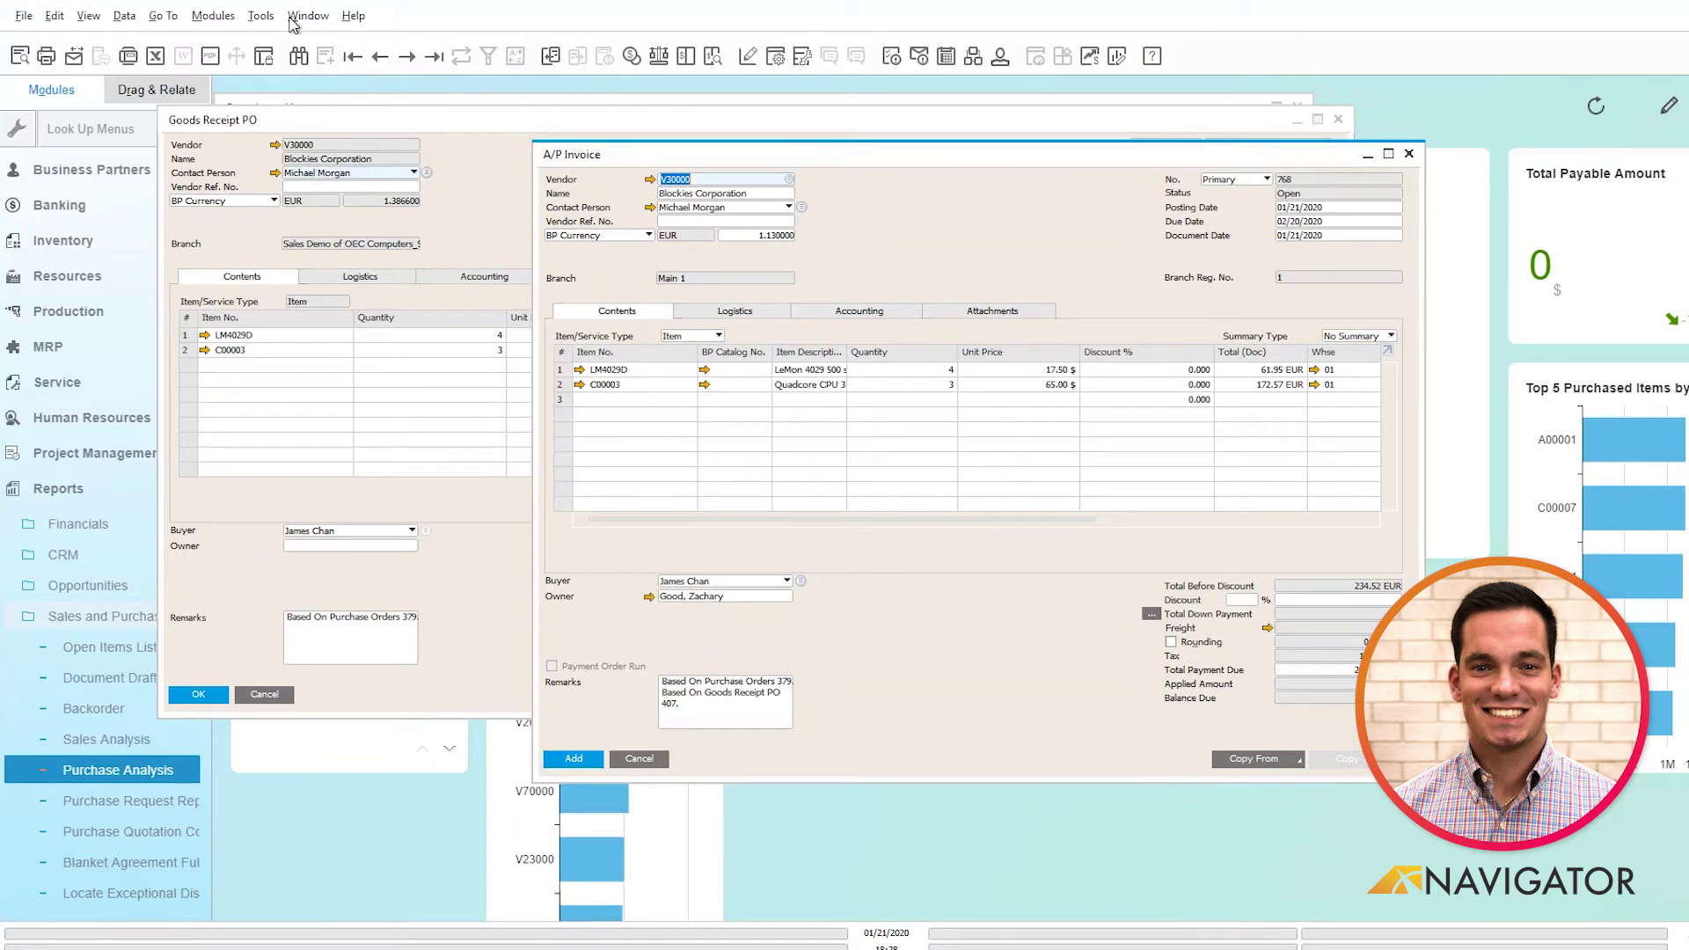
Close all open document windows and open the Purchase Analysis report criteria
click(293, 16)
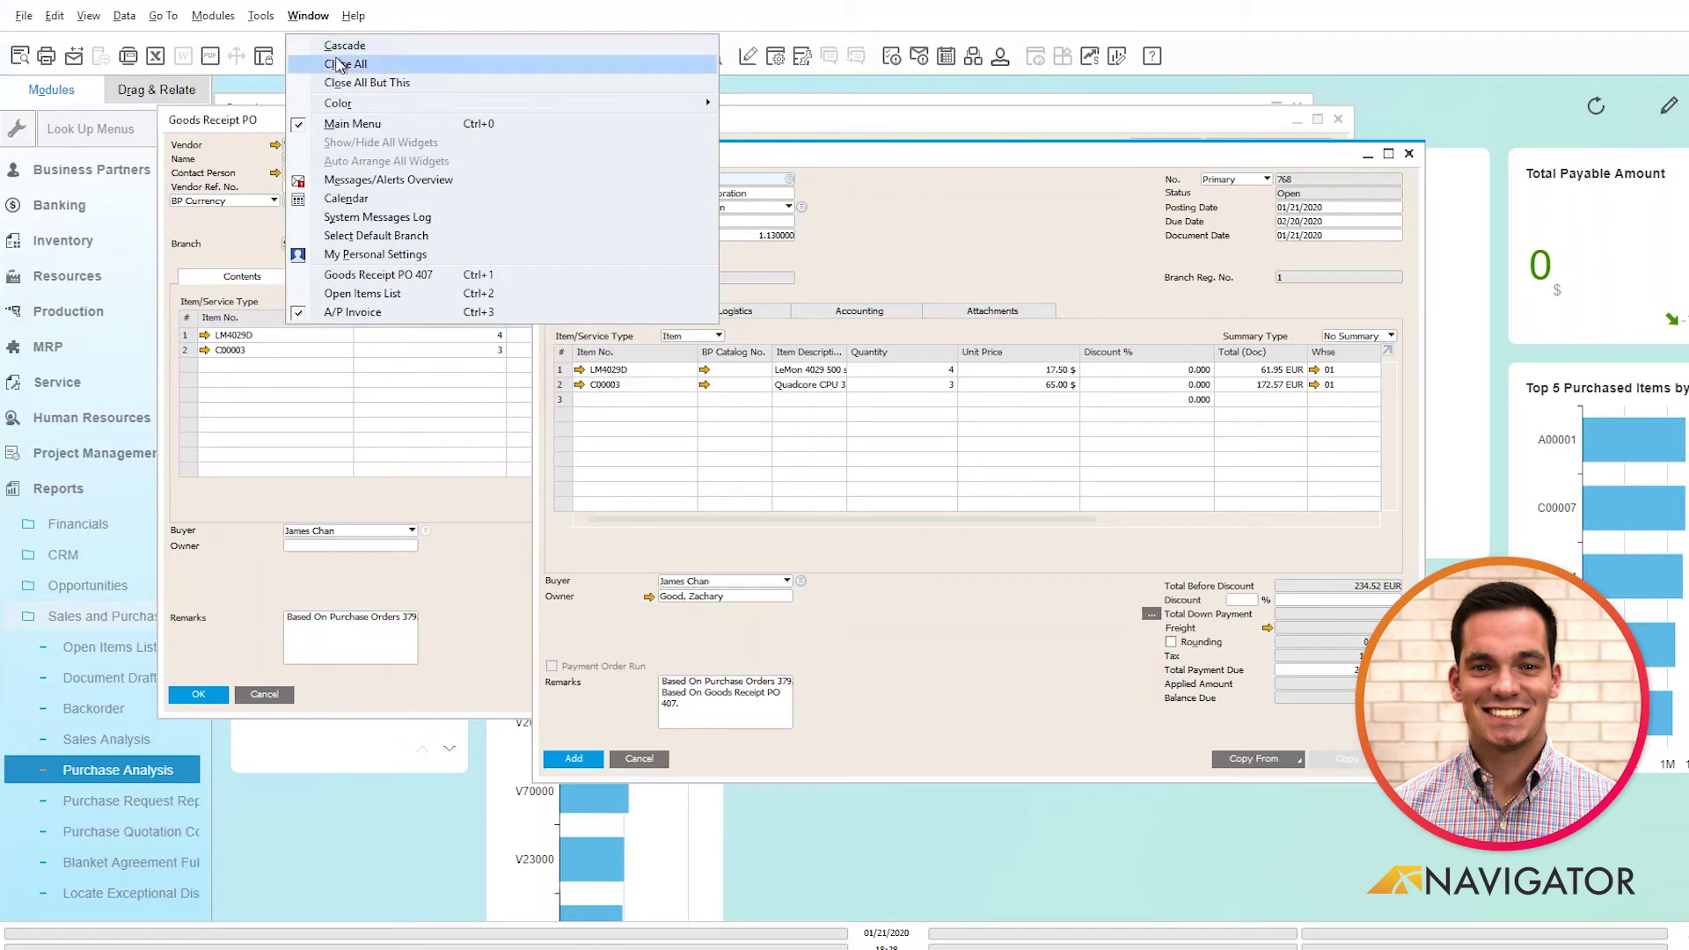
click(378, 272)
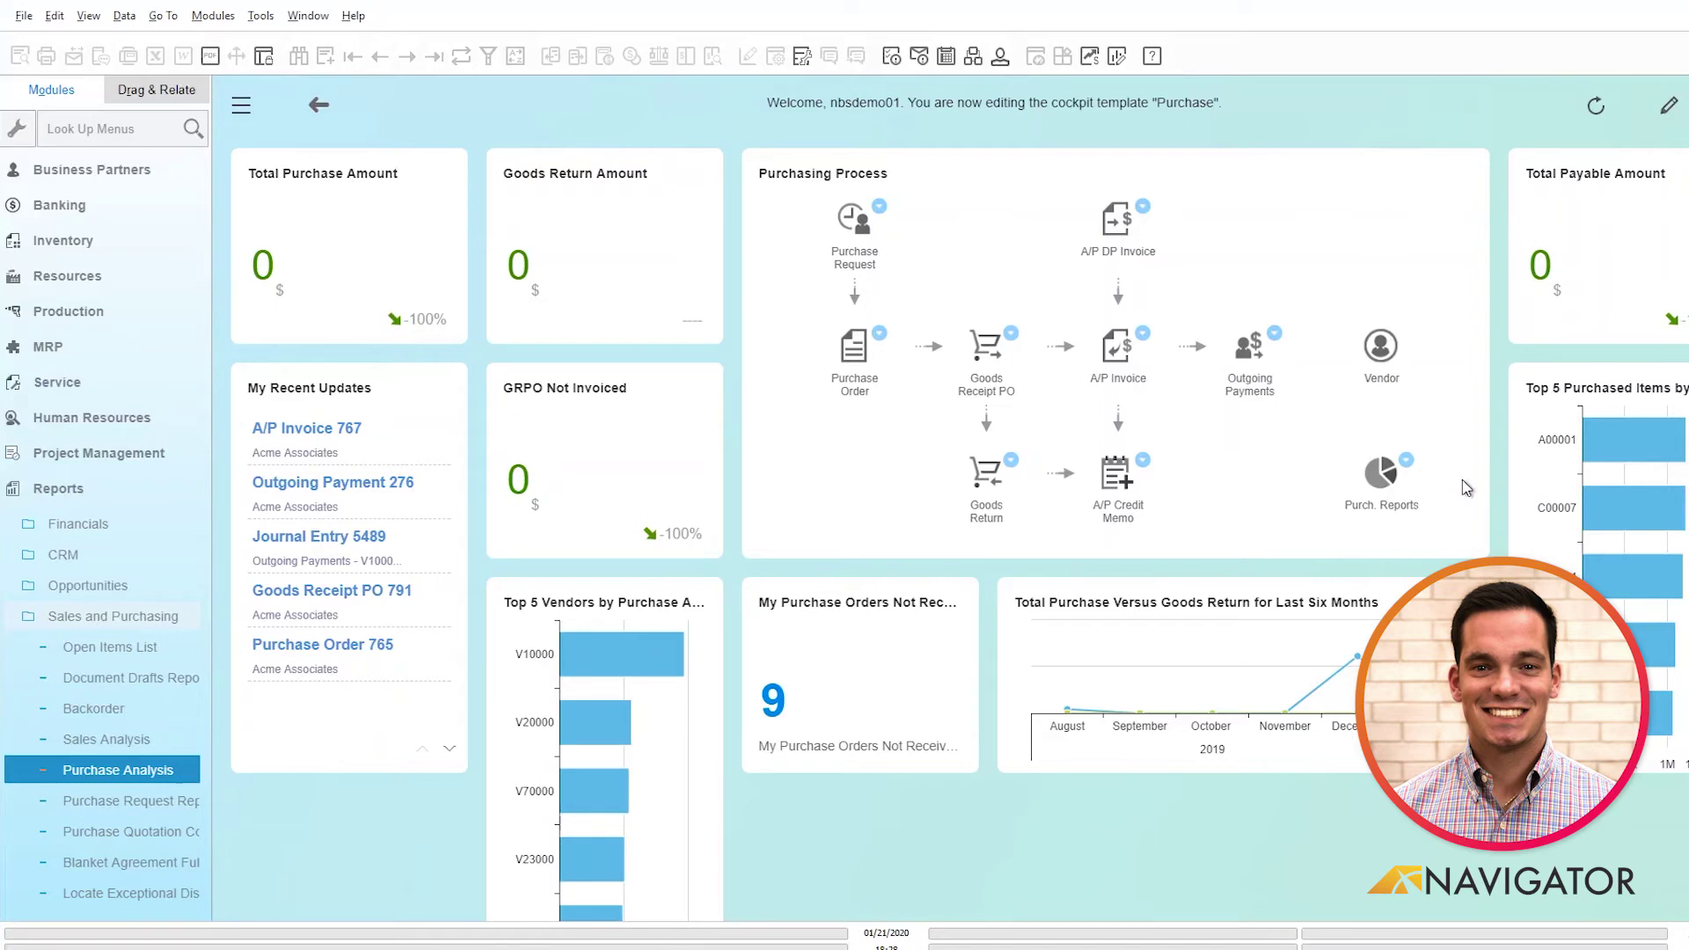
click(1407, 462)
click(1455, 433)
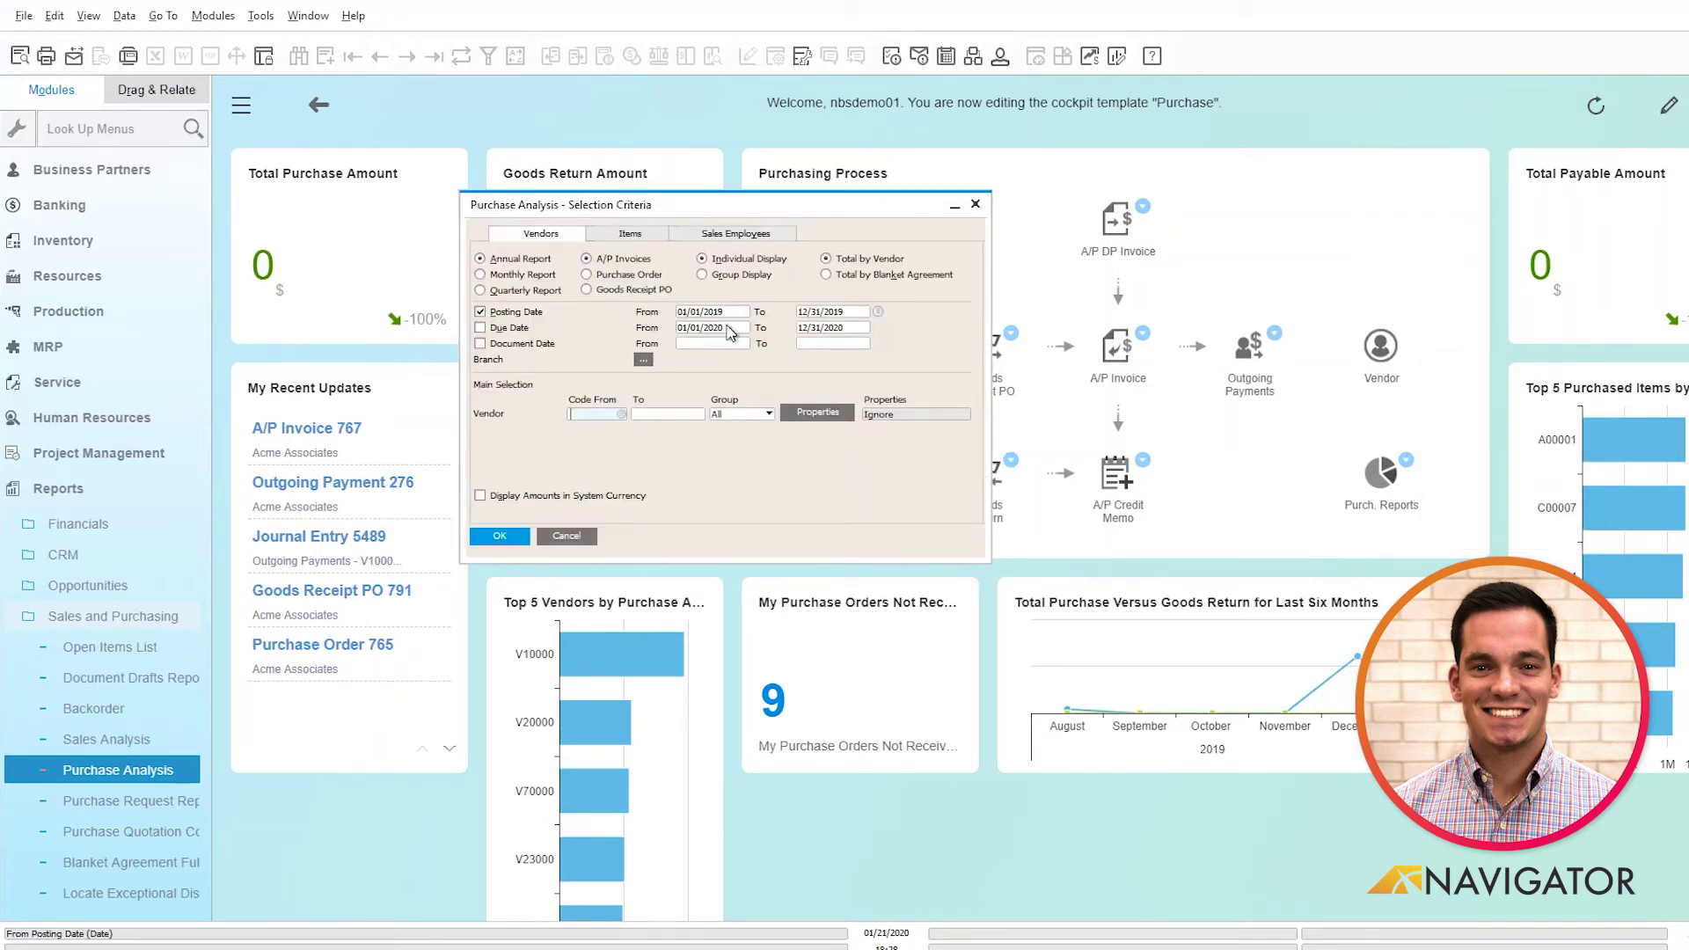
Clear both Due Date fields and run the annual Purchase Analysis by Vendors report
double_click(723, 328)
key(BackSpace)
double_click(802, 328)
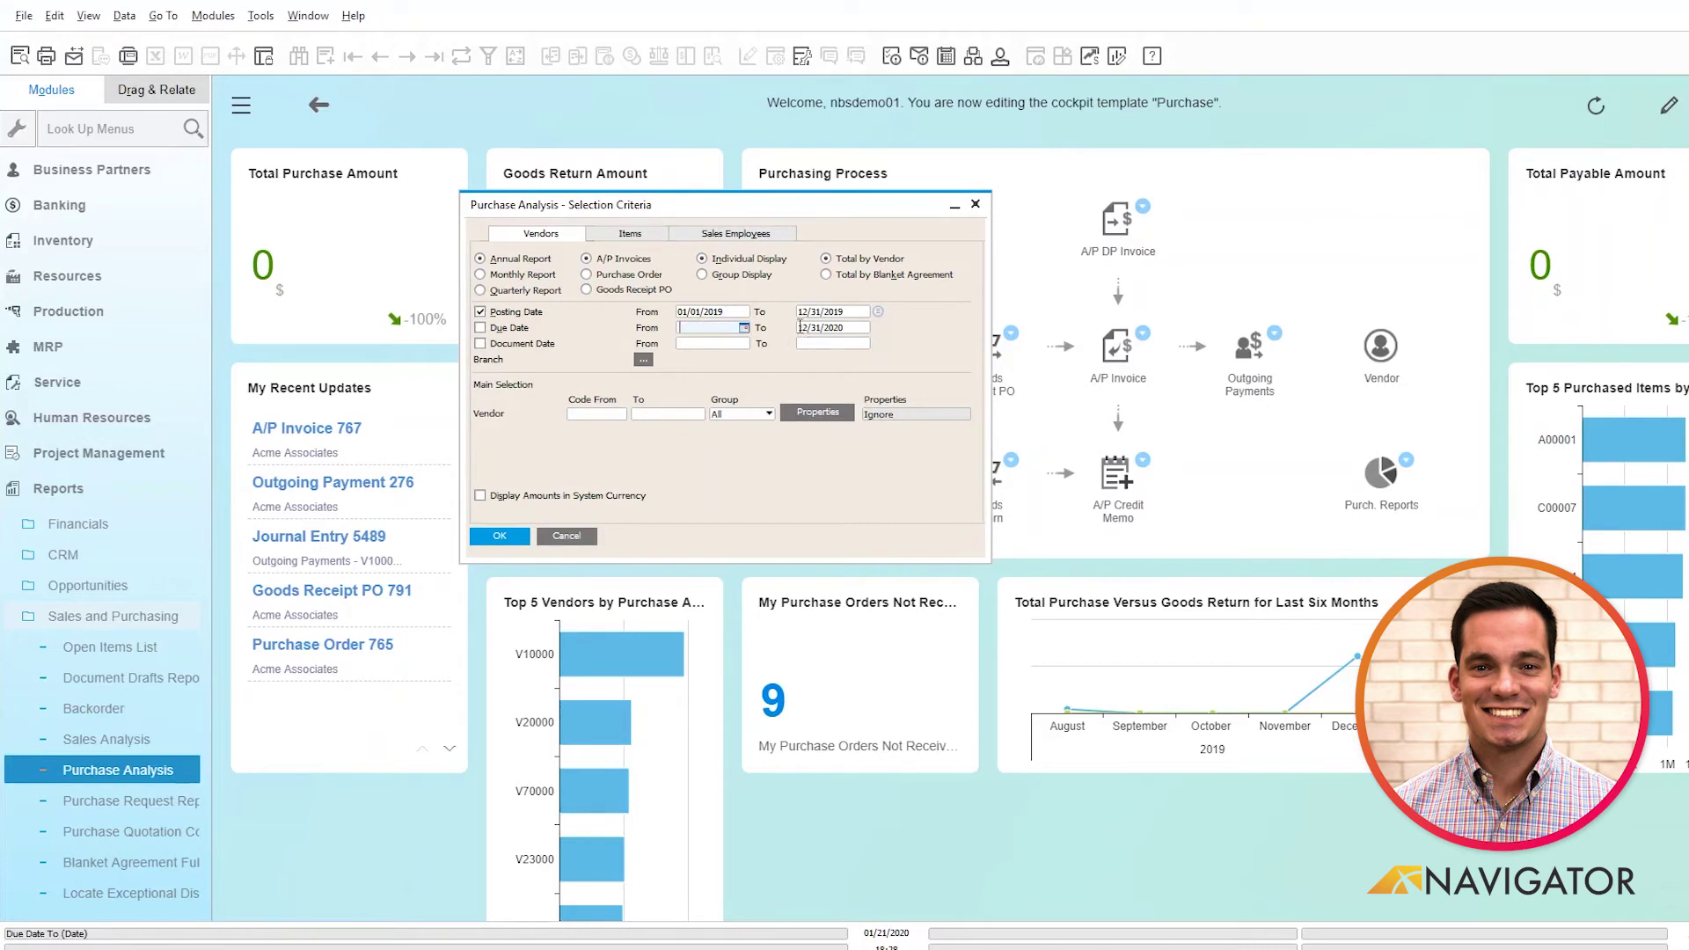
key(BackSpace)
click(498, 534)
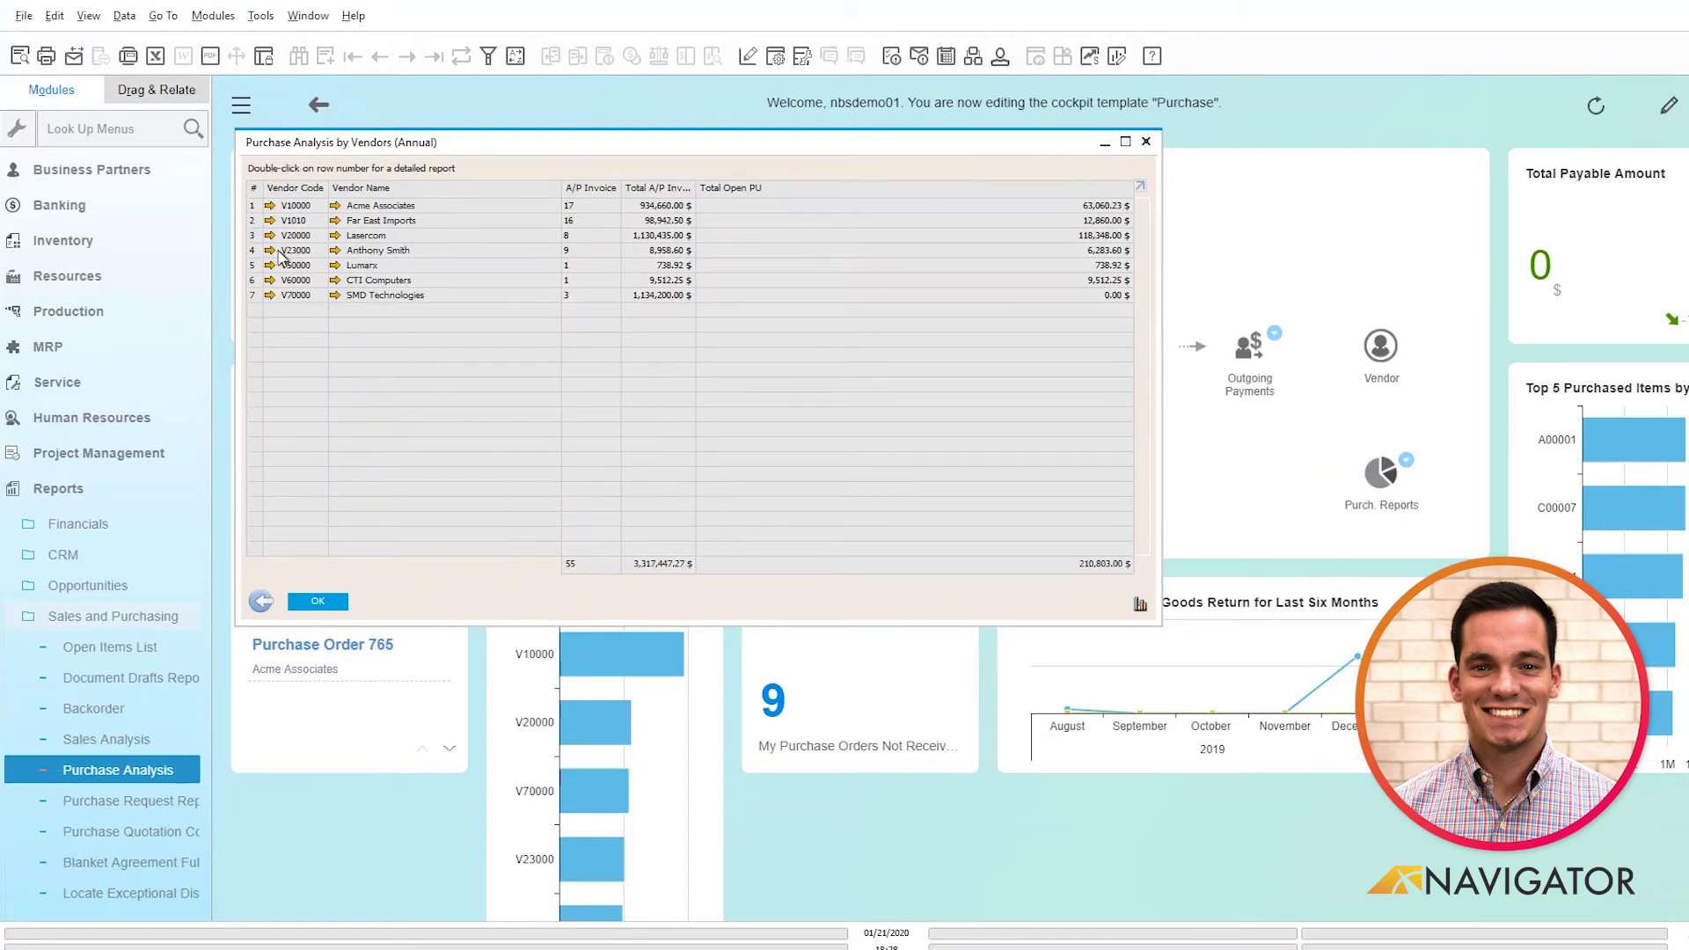
click(269, 208)
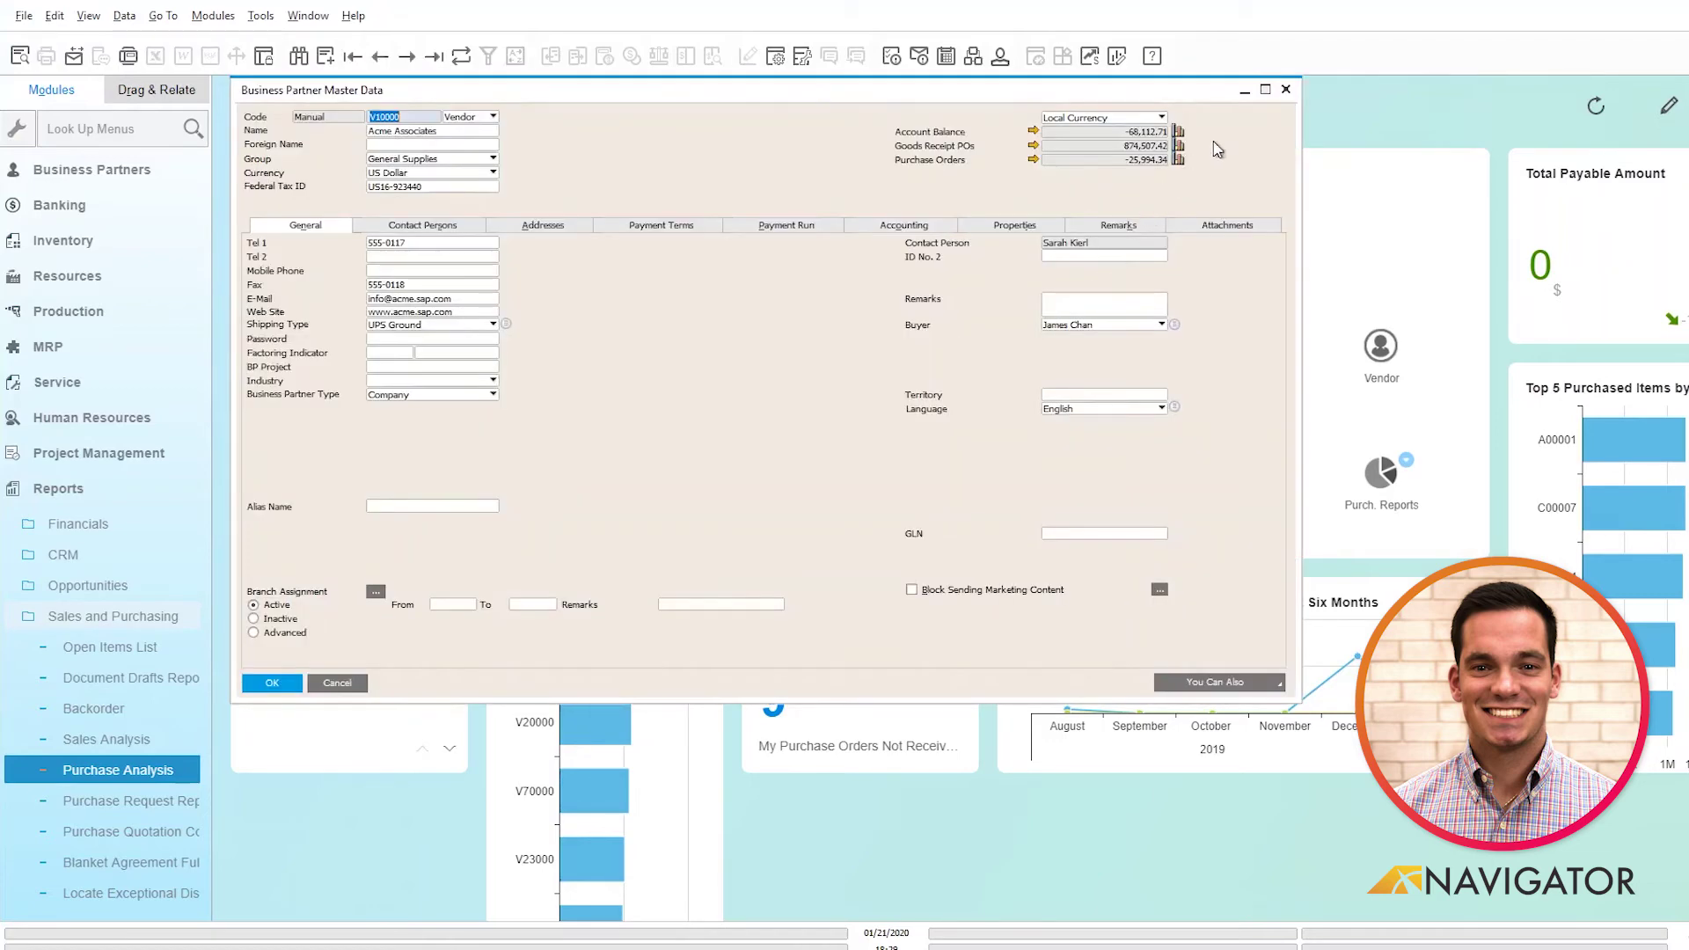
click(1287, 91)
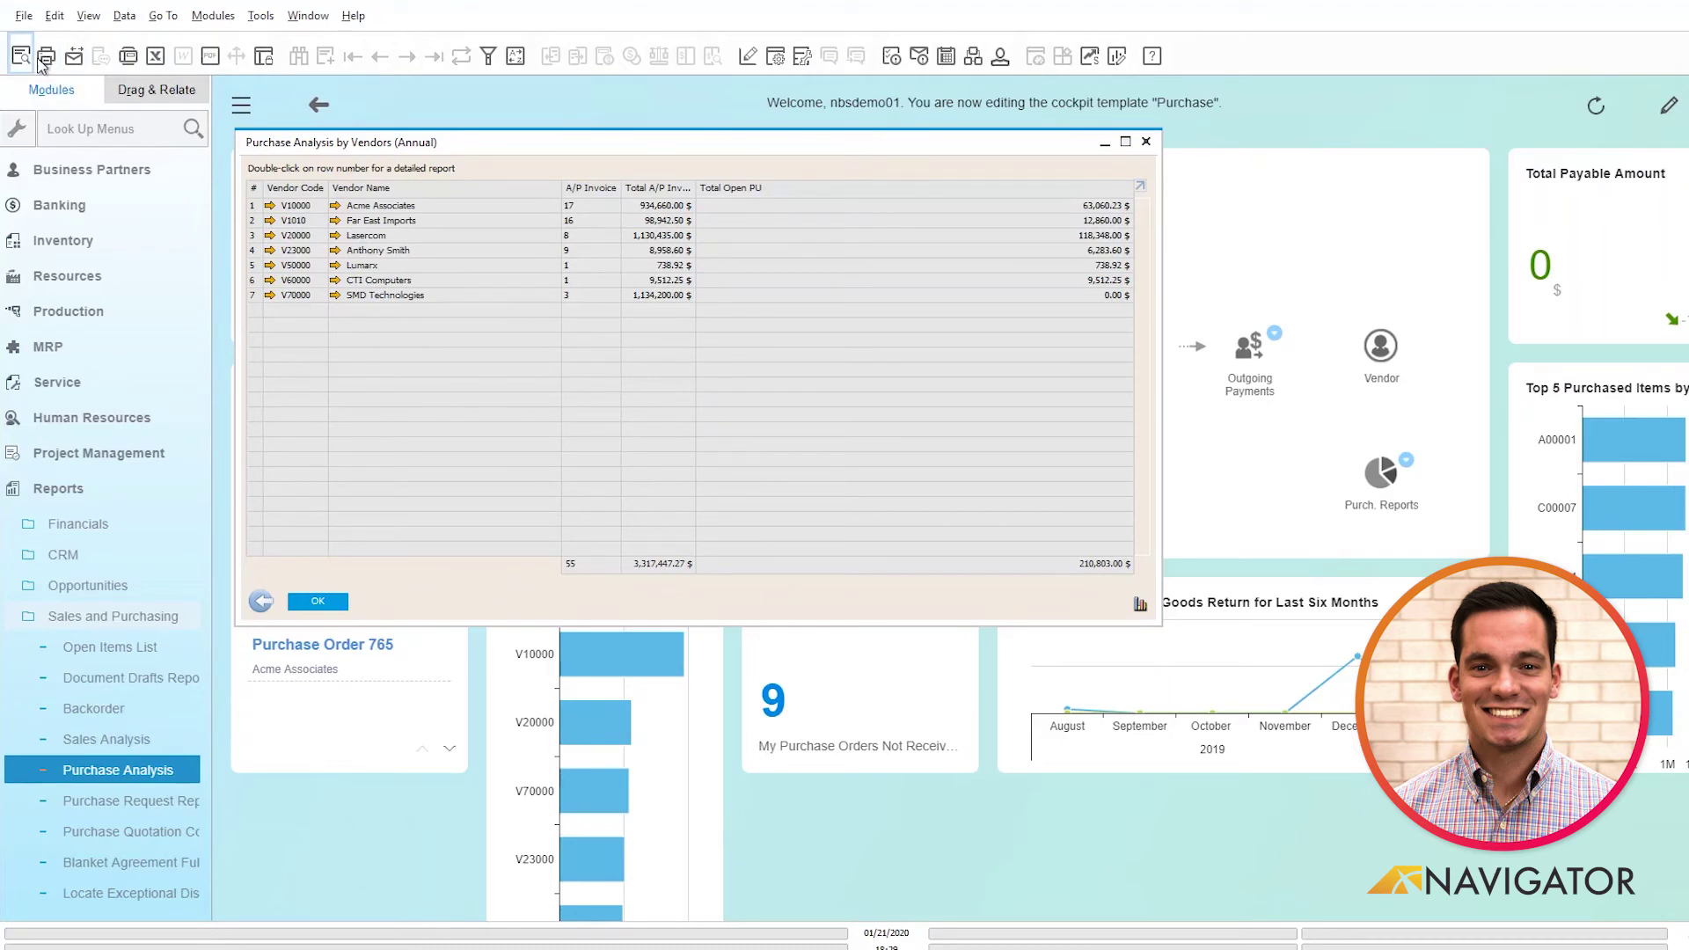
click(34, 55)
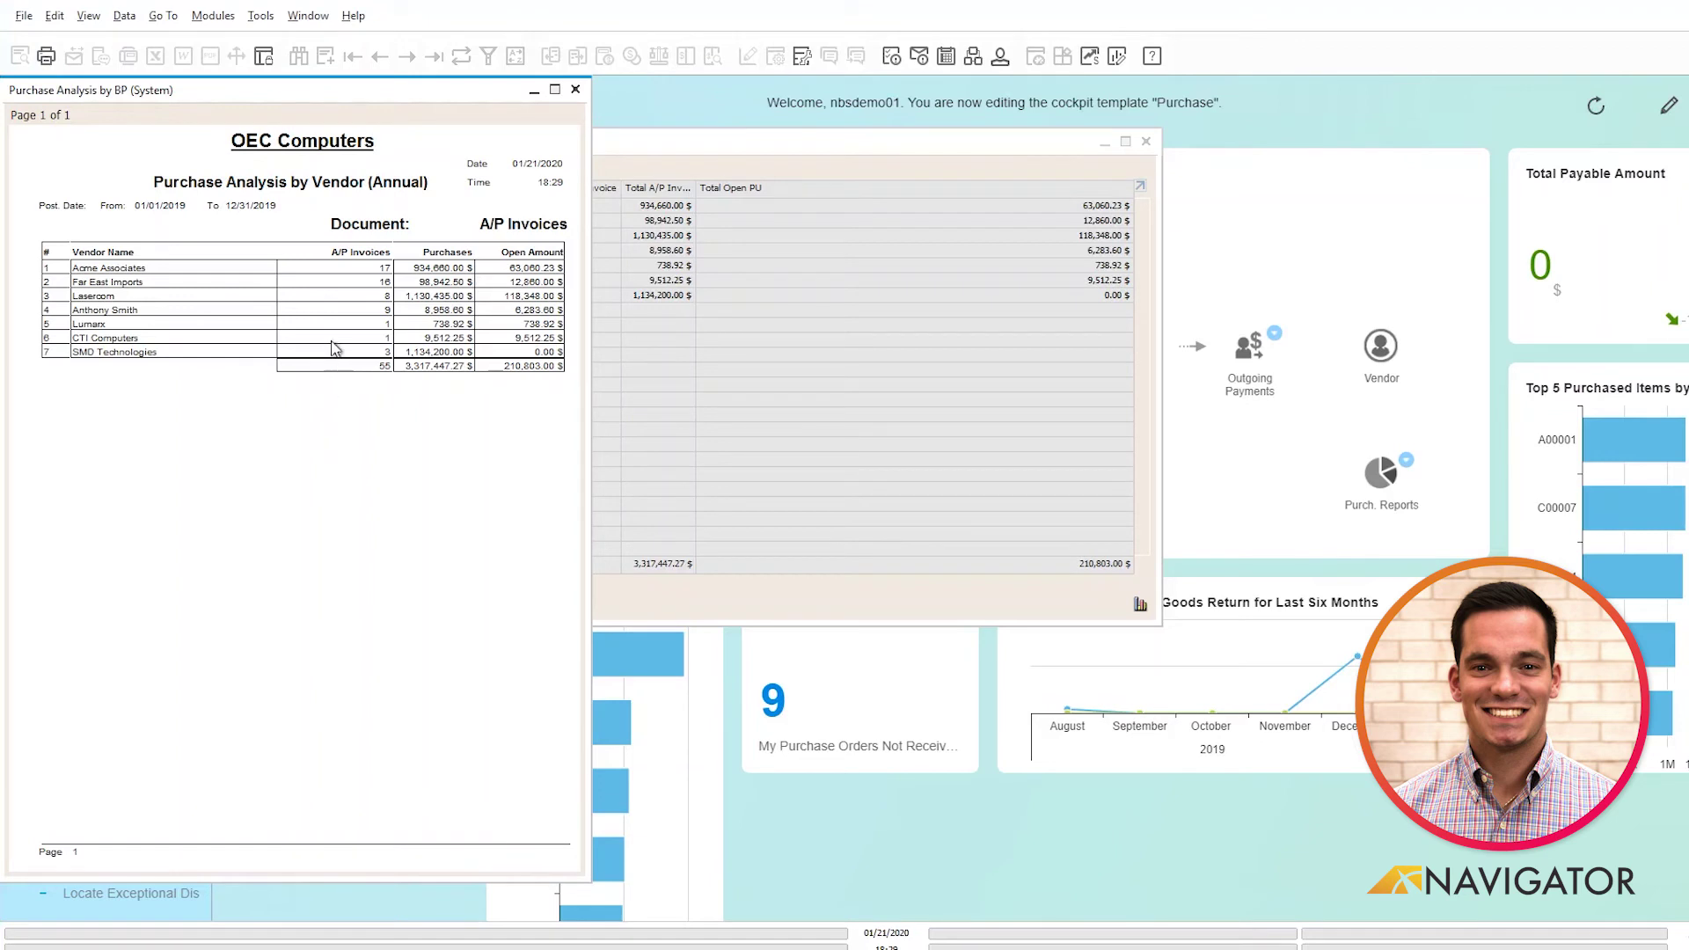
Close the print preview, view the bar chart, then open Acme Associates' detailed report
click(577, 91)
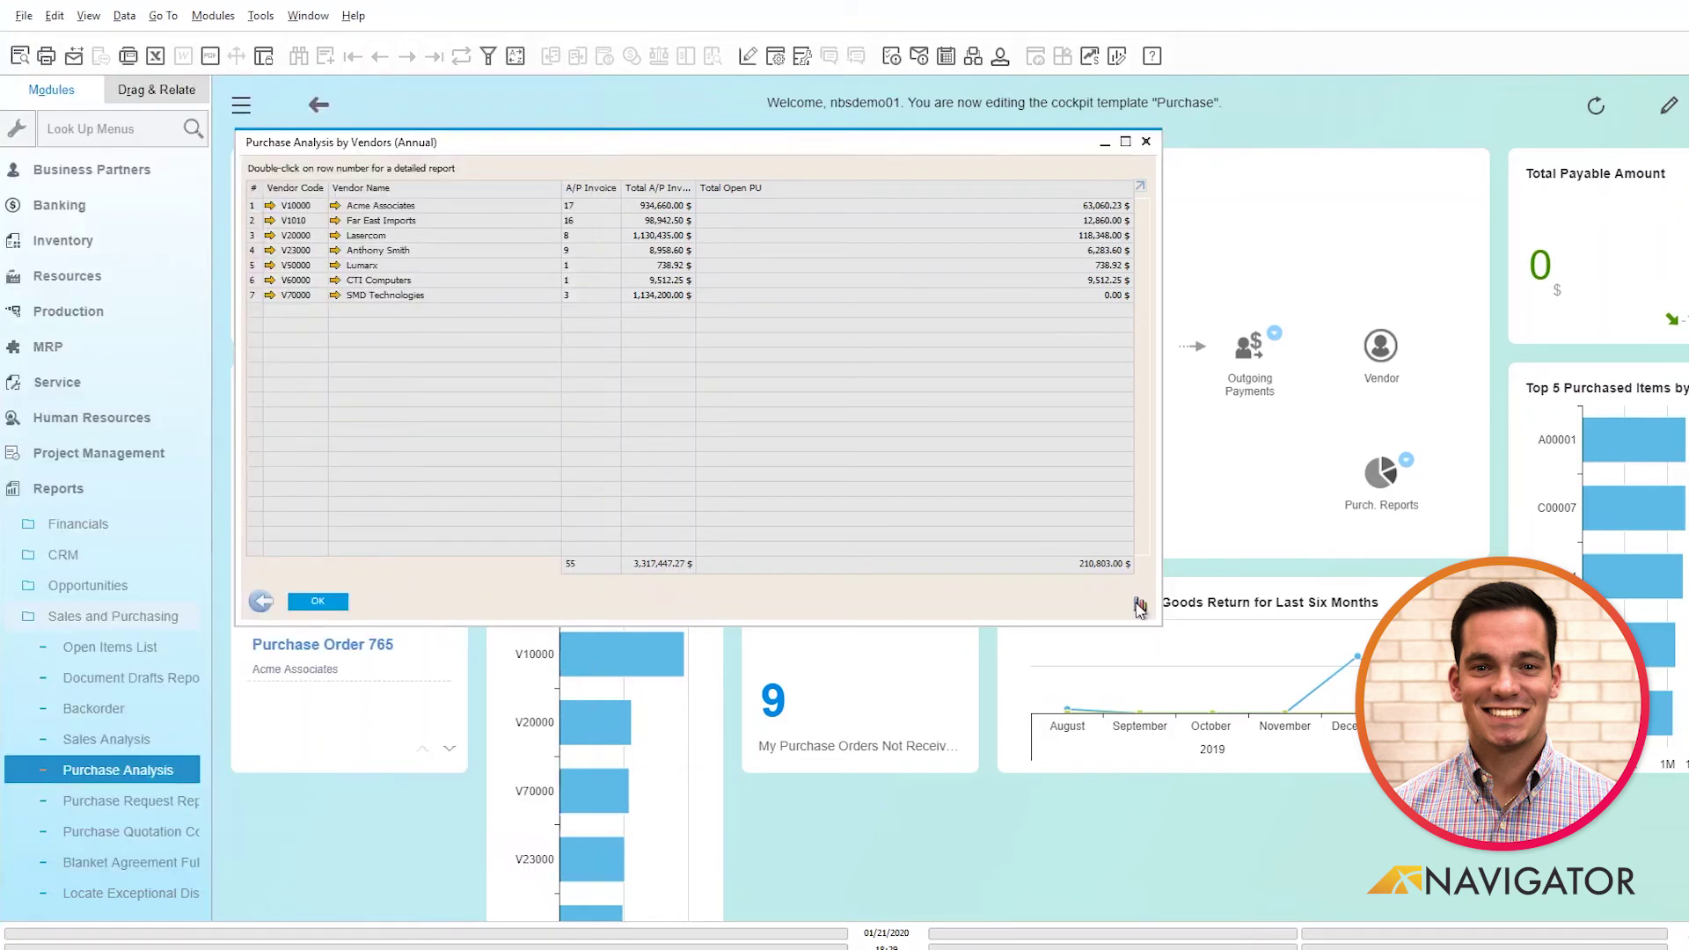
click(1139, 605)
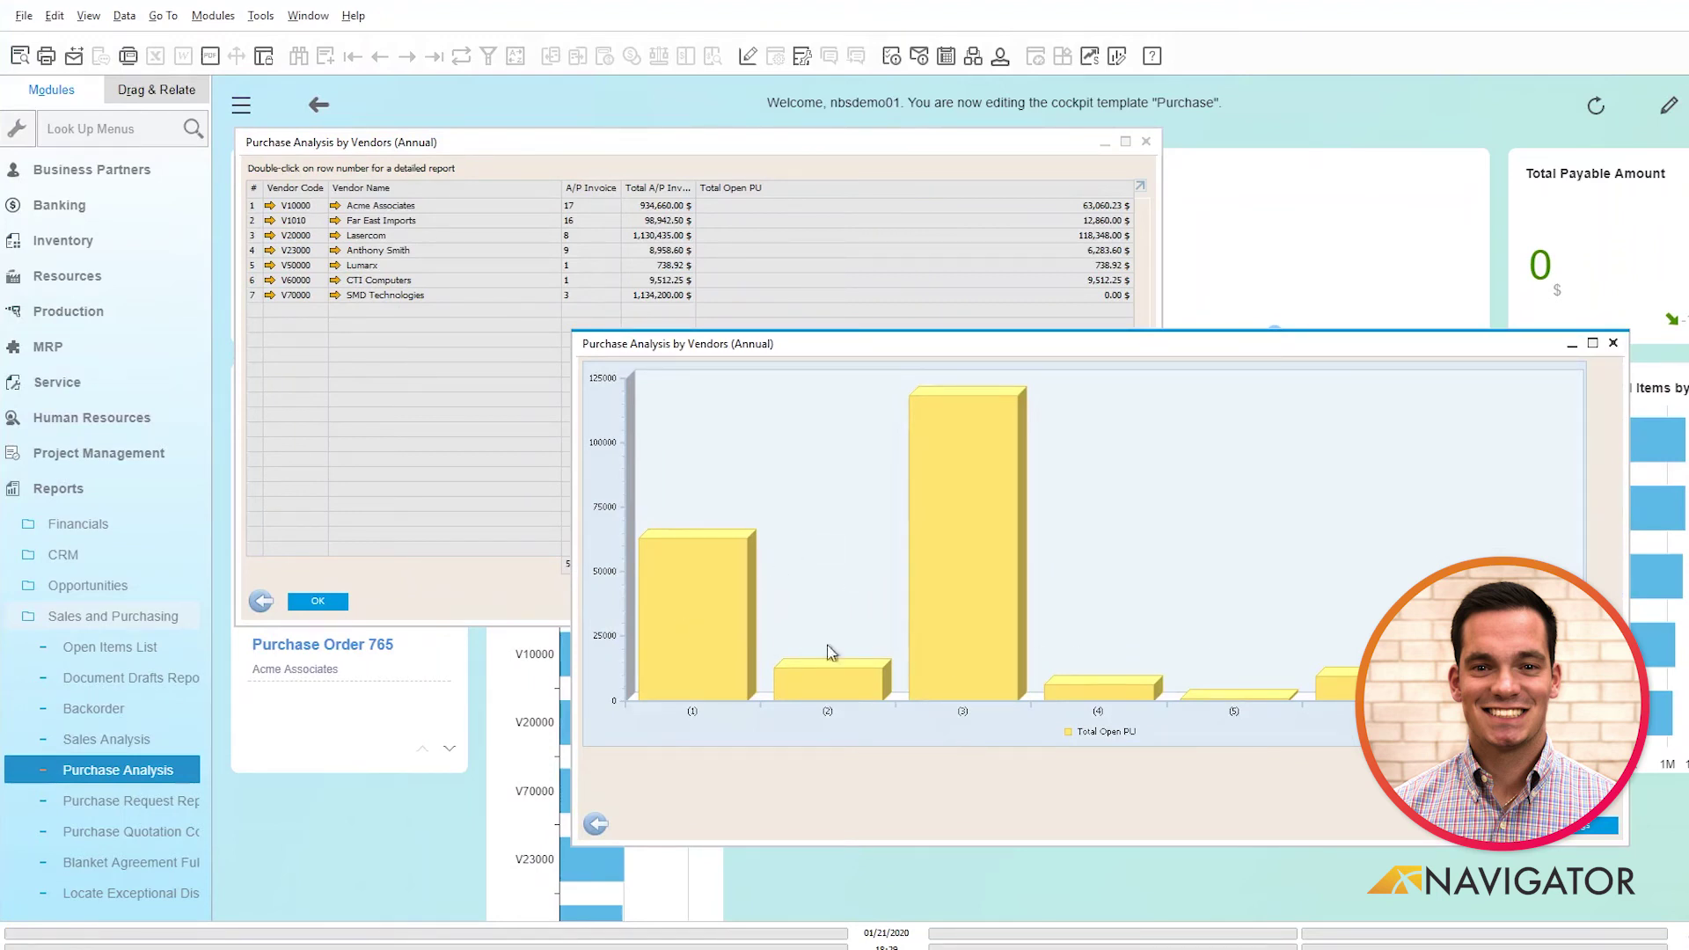
click(1613, 343)
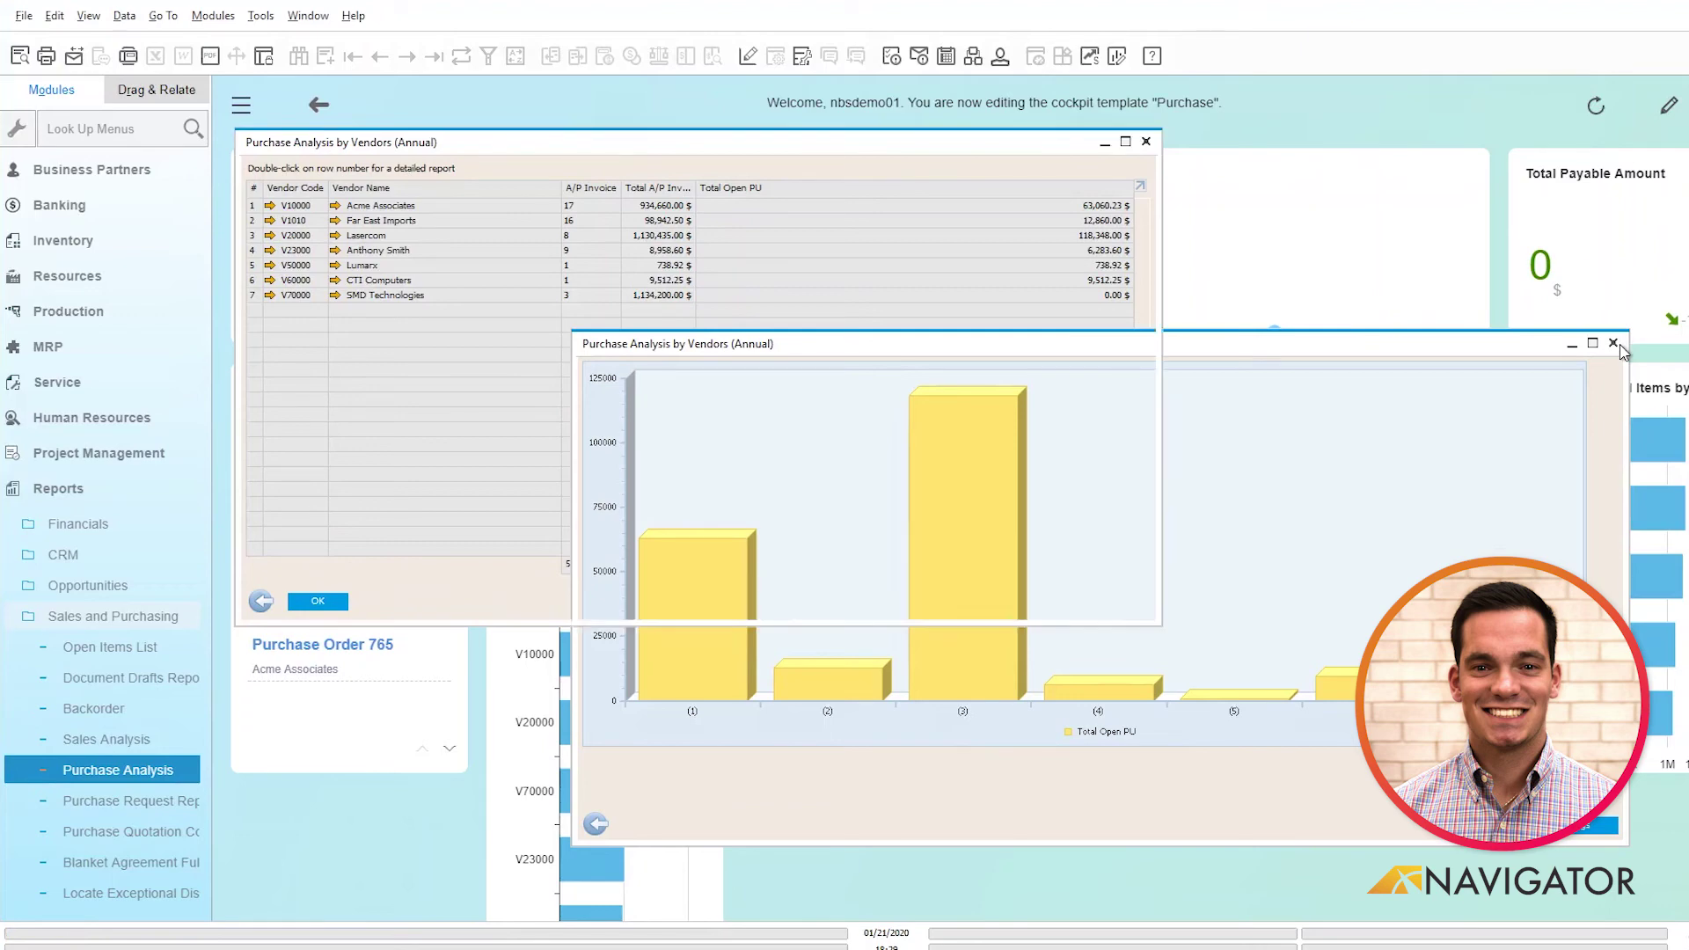
double_click(251, 205)
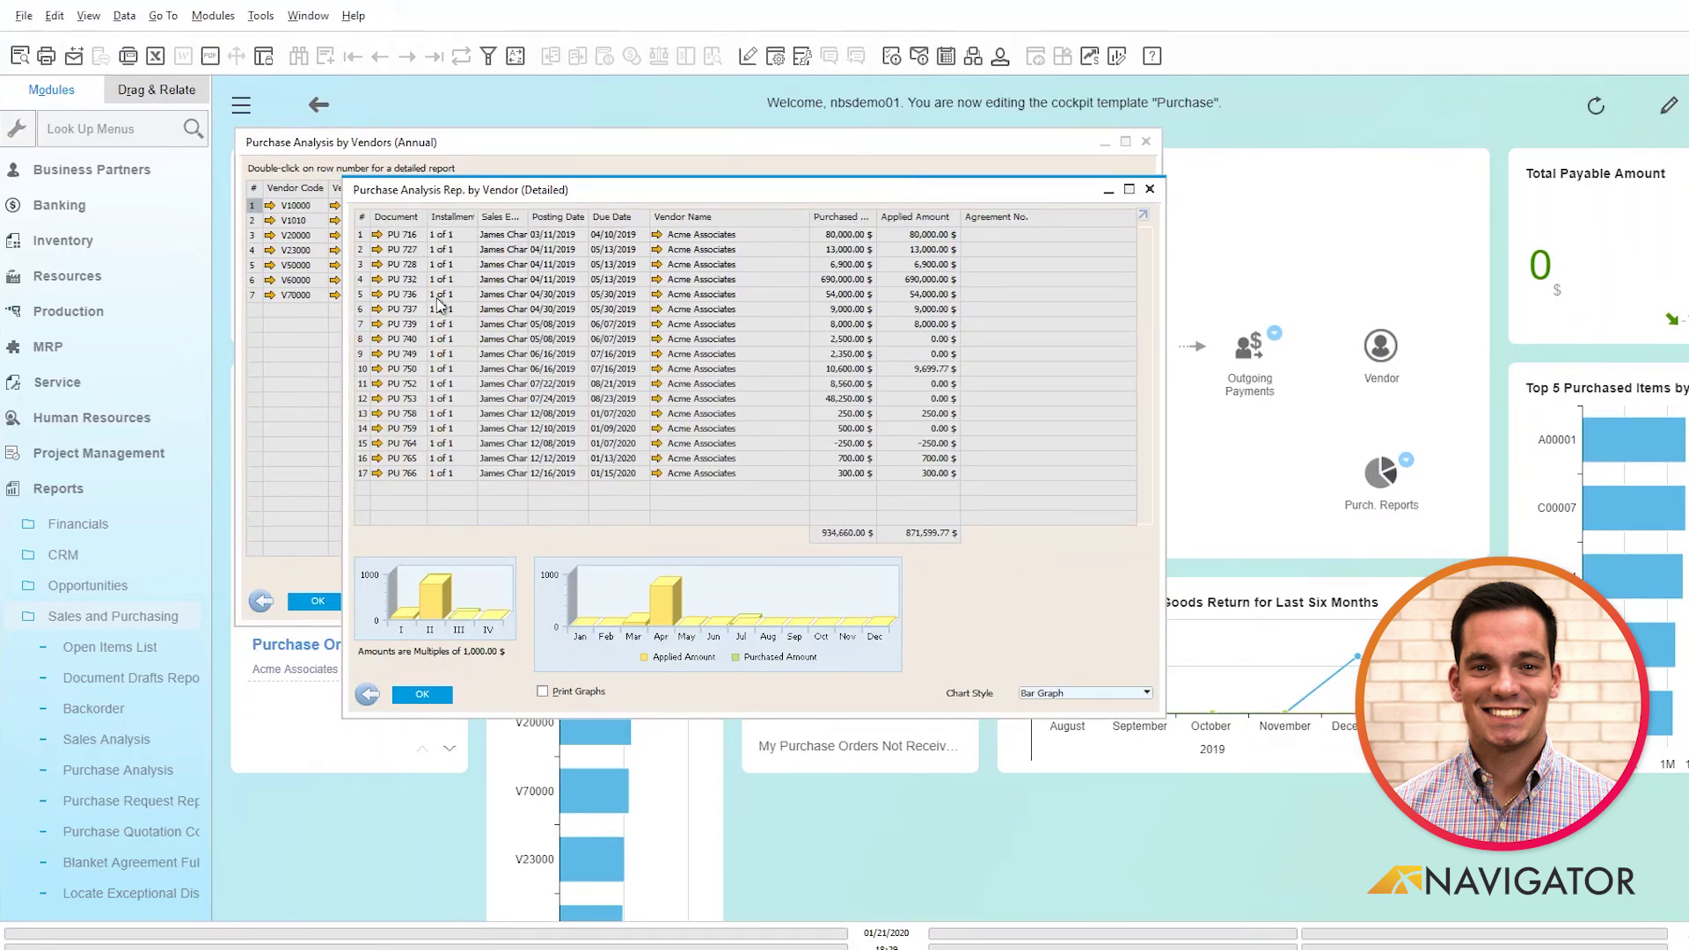
Open A/P invoice 716, then close it along with the detailed and annual report windows
double_click(398, 240)
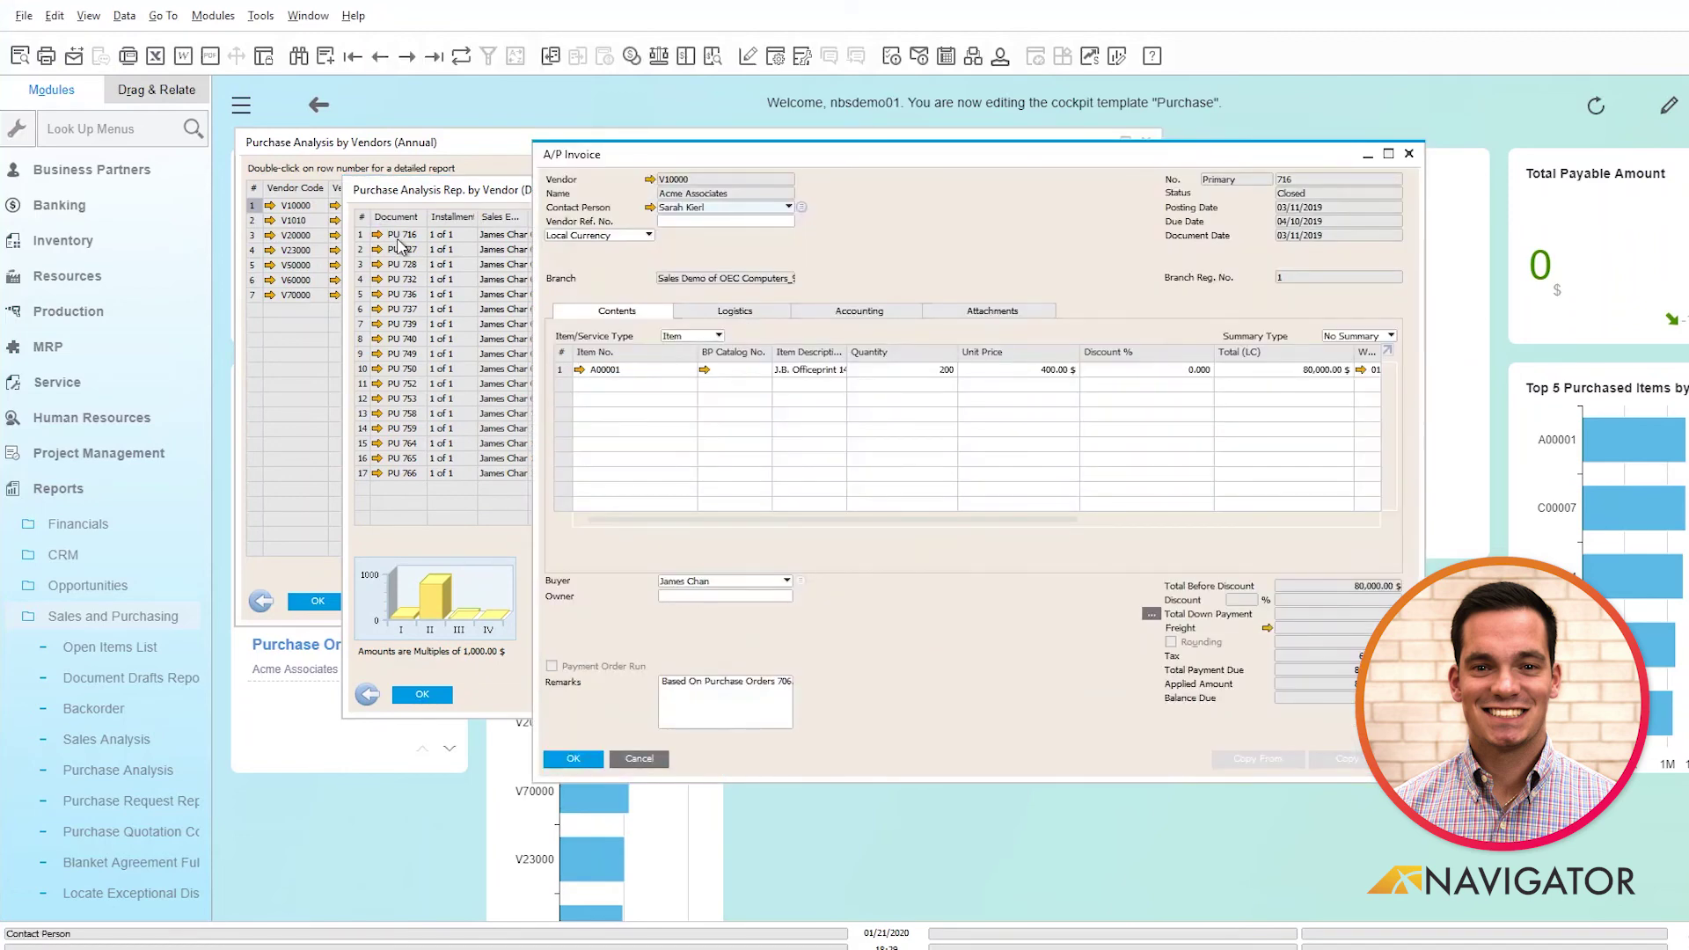
click(1410, 154)
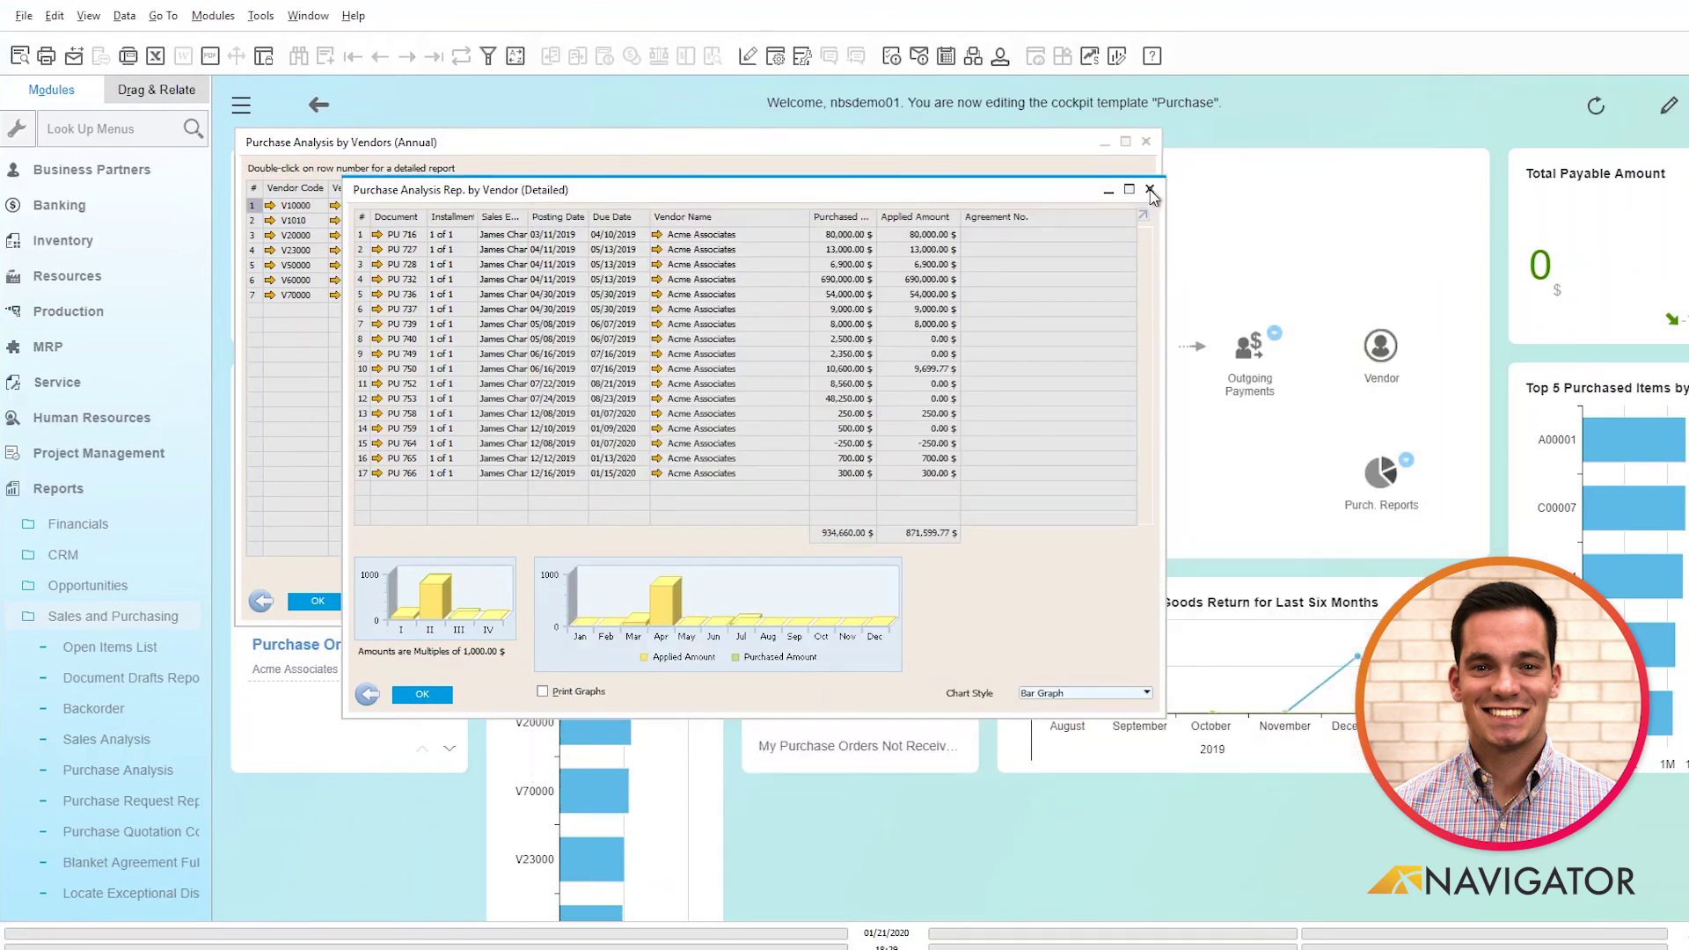
click(1146, 191)
click(1148, 143)
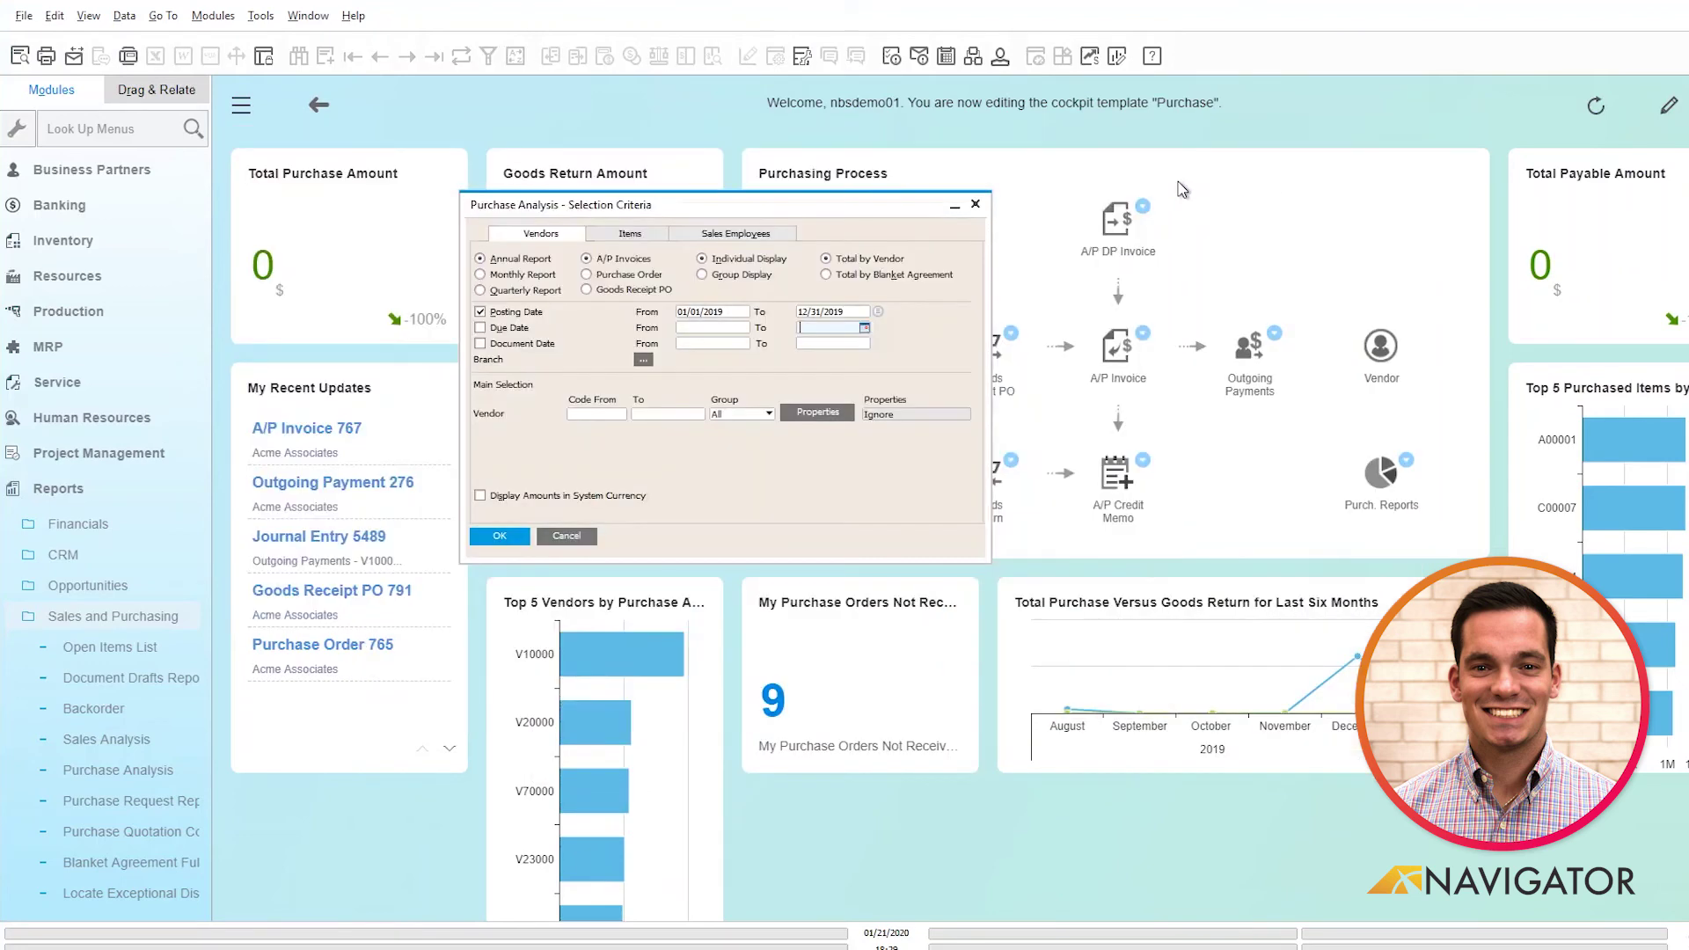
Switch the criteria to Monthly Report and run the 2019 A/P invoice analysis
click(480, 274)
click(519, 538)
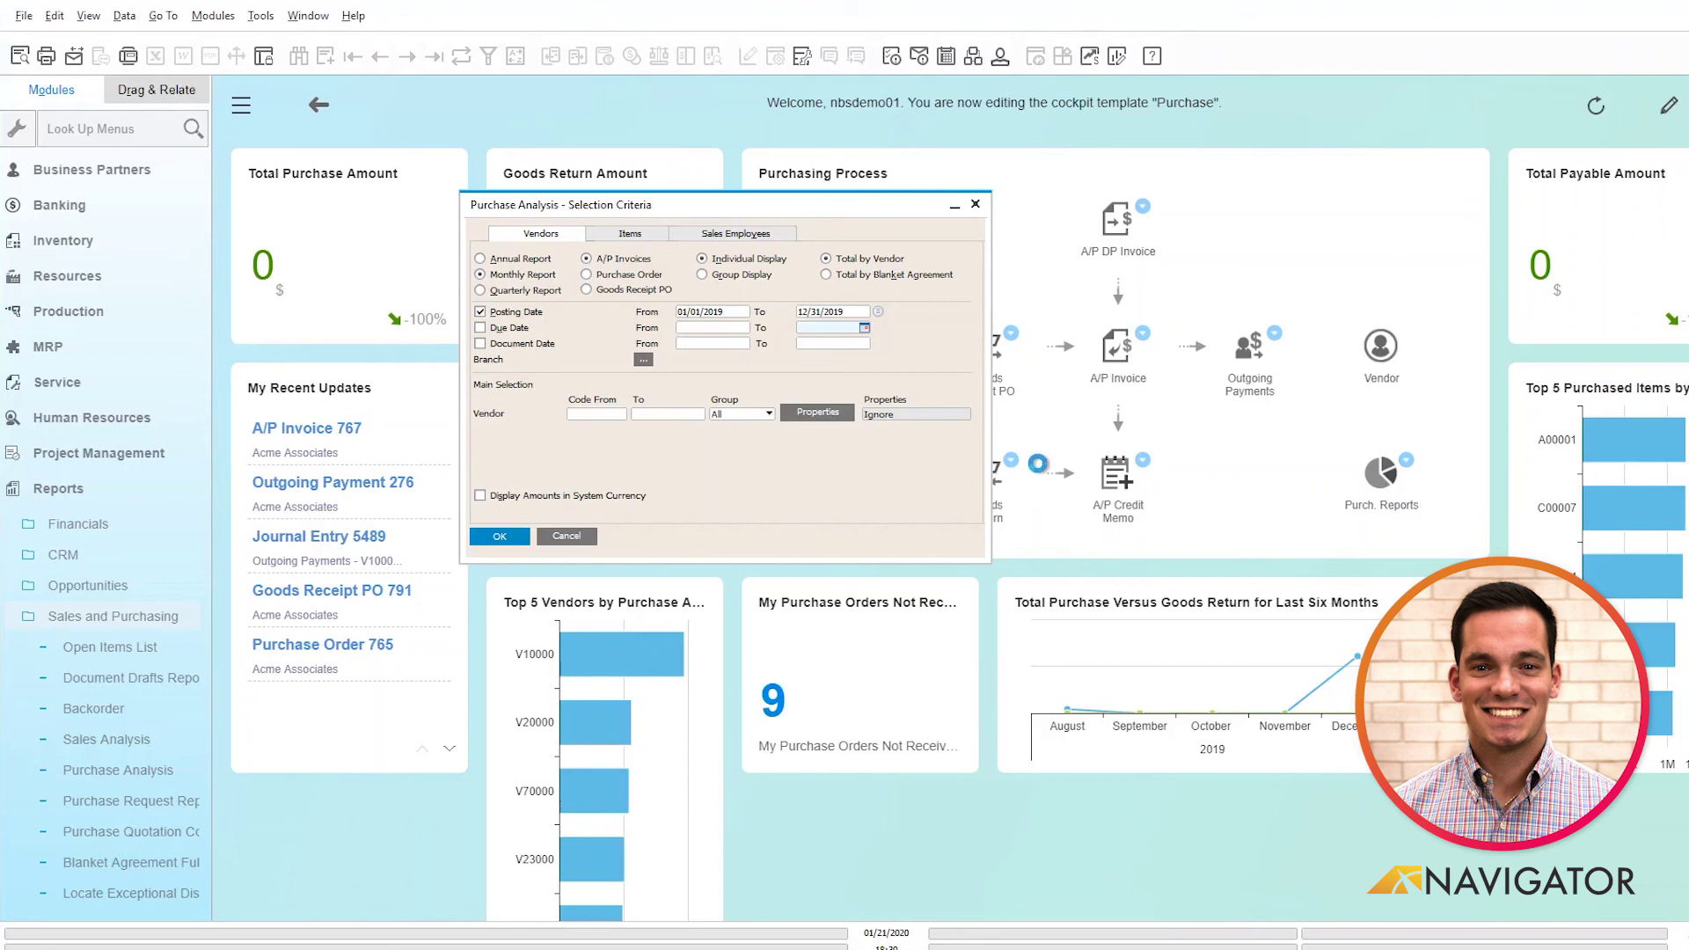